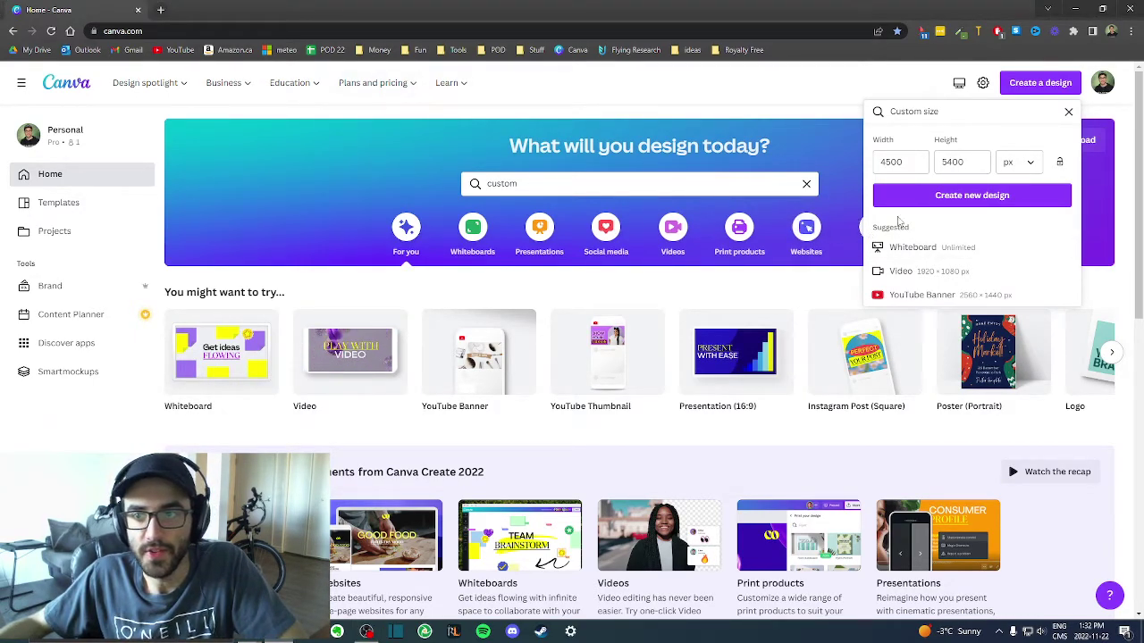
Create a new custom-size design 4500 px wide and 5400 px high
left_click(914, 161)
key("Tab")
double_click(899, 162)
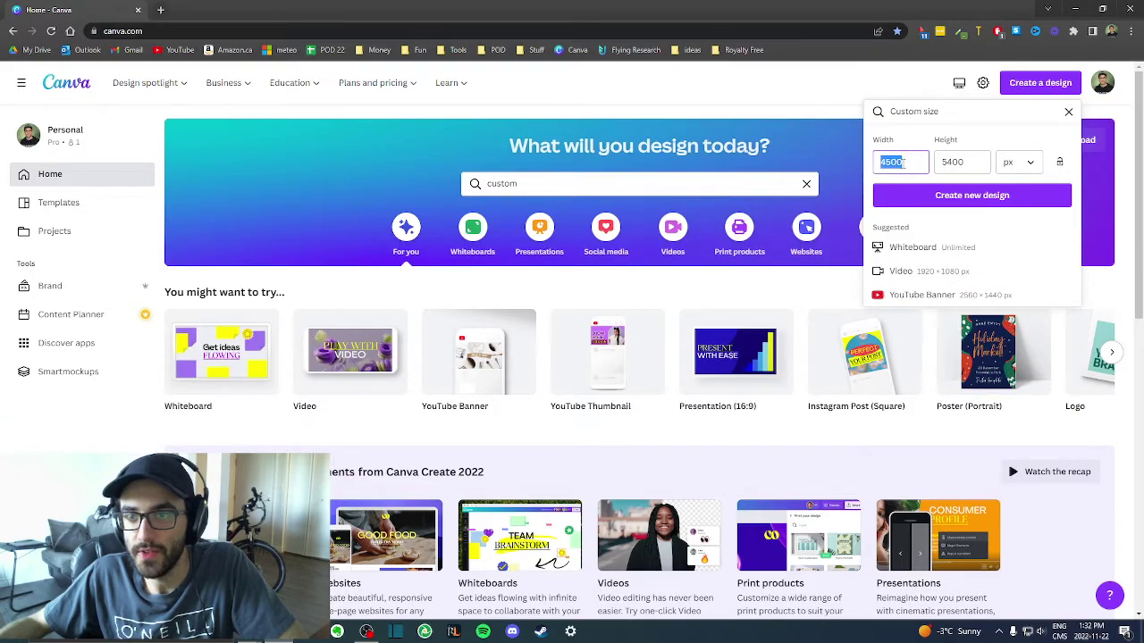
key("Tab")
double_click(899, 162)
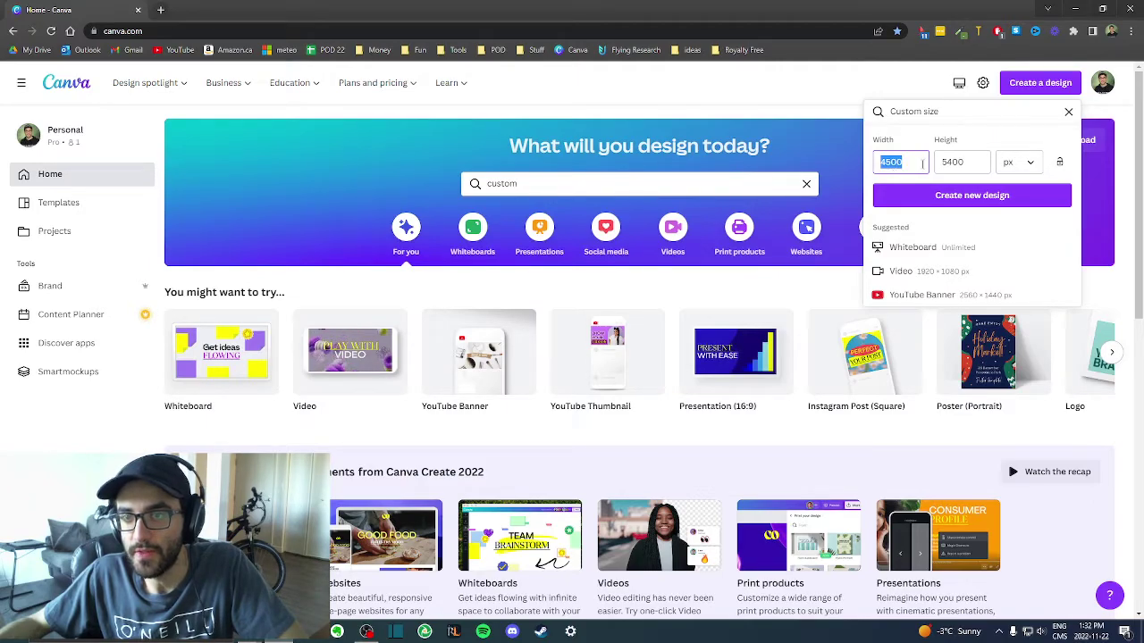
key("Tab")
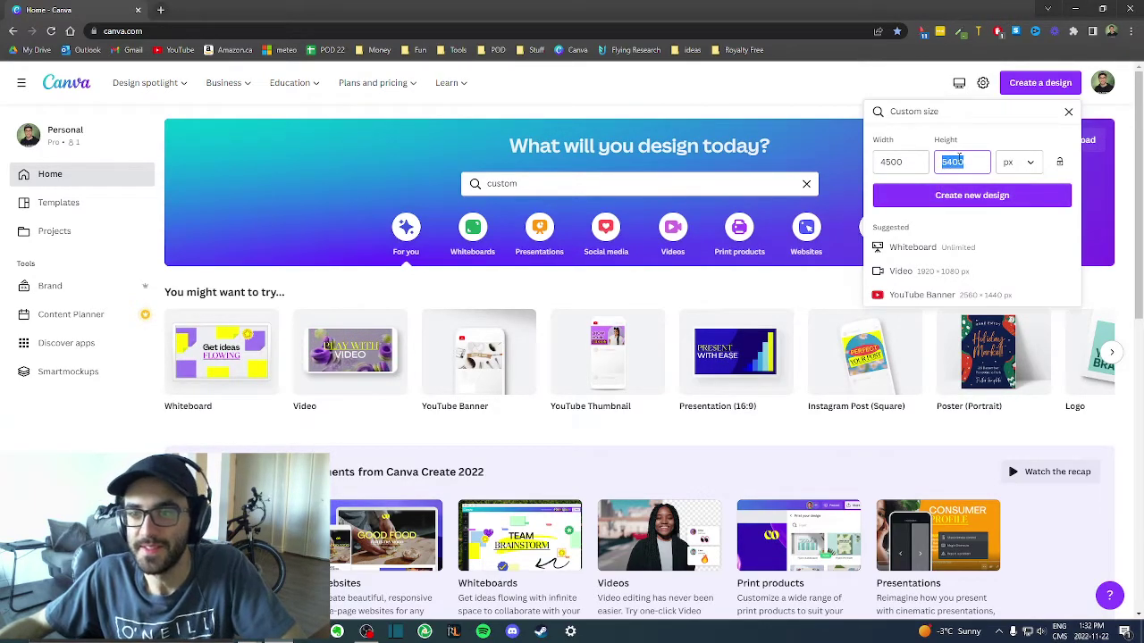
left_click(904, 163)
left_click(958, 158)
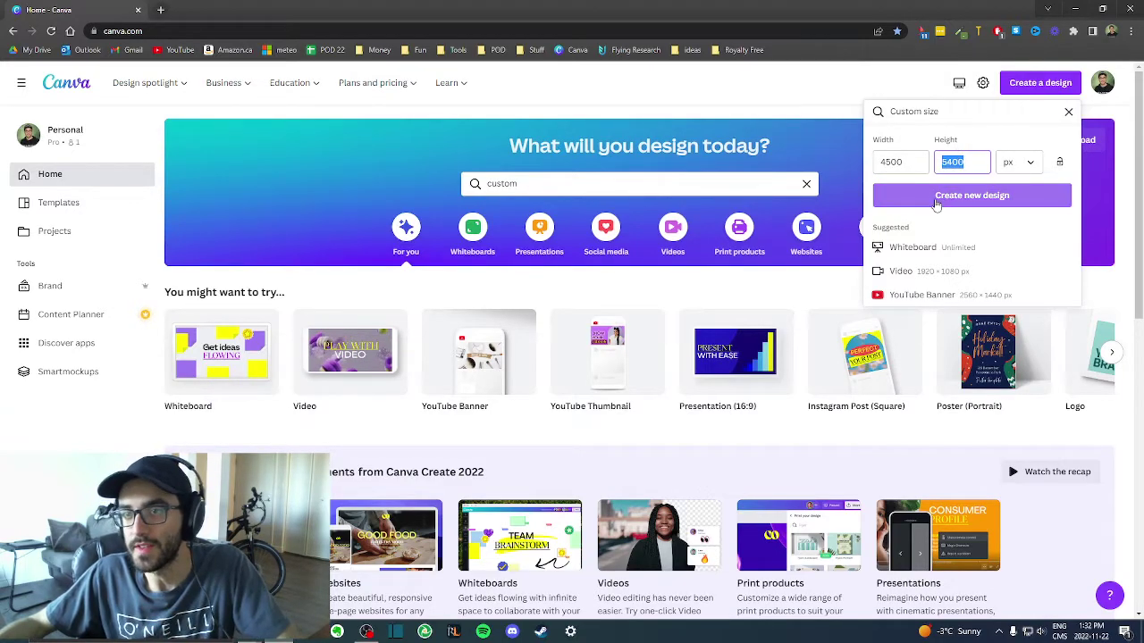
left_click(971, 195)
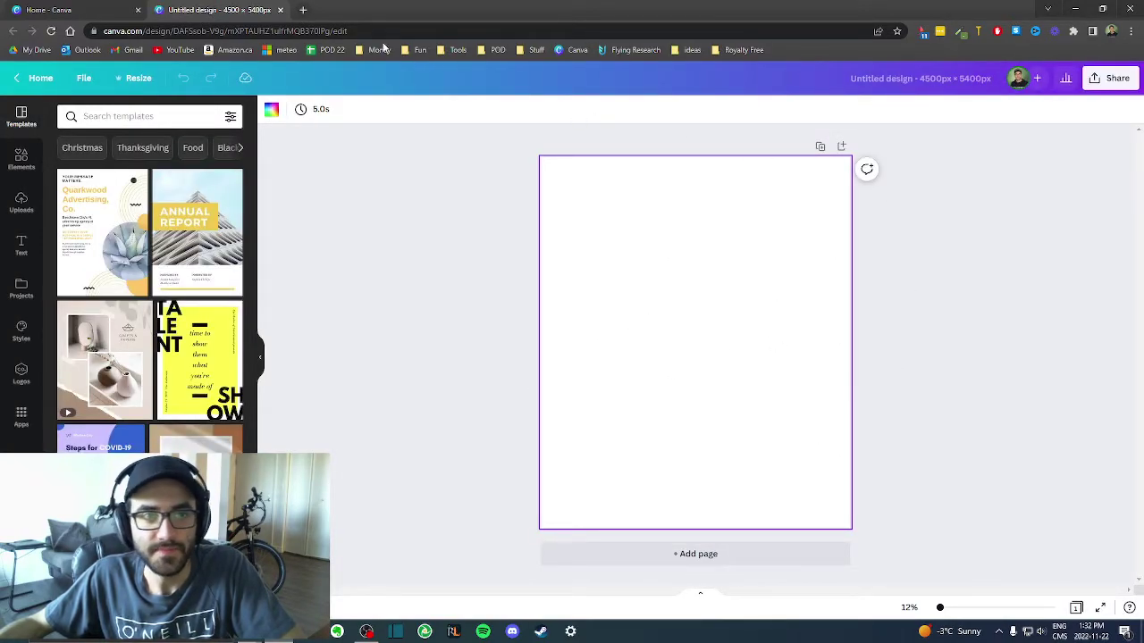
Switch to Flying Research in a new browser tab and open its Best Sellers research page
left_click(303, 13)
left_click(635, 49)
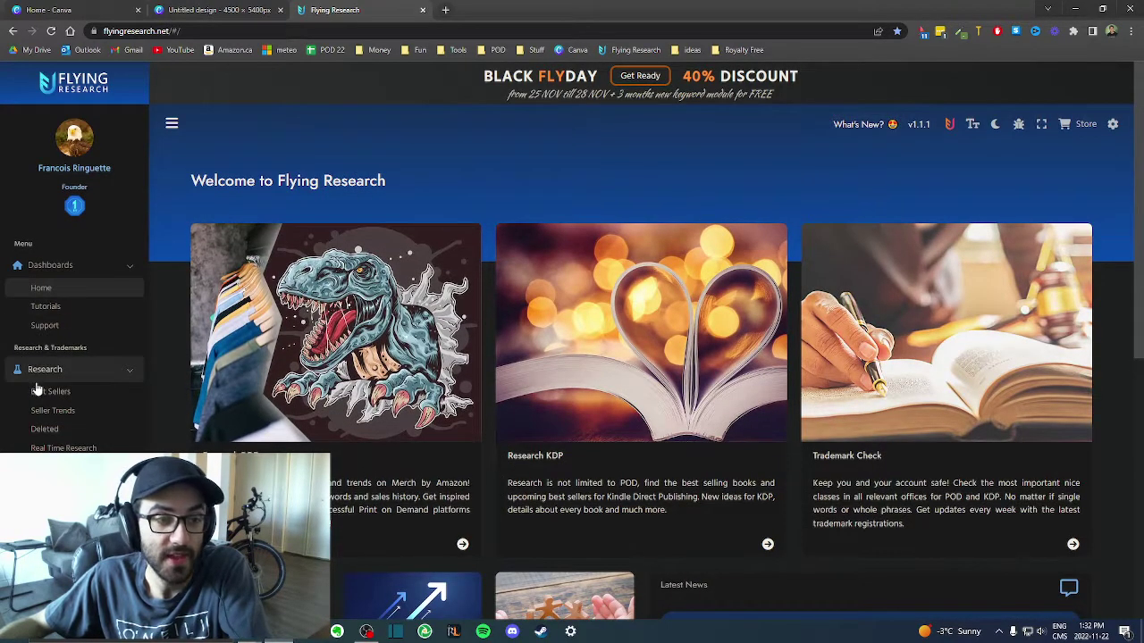
left_click(45, 391)
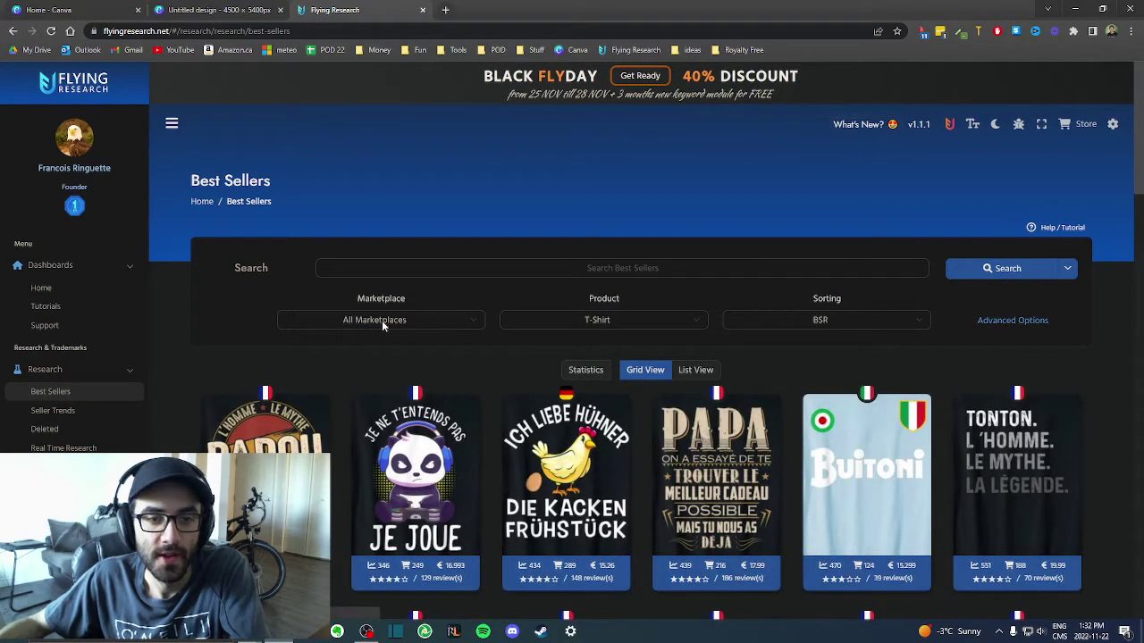
Search the T-shirt best sellers with the marketplace set to COM - United States
scroll(381, 320, "down", 3)
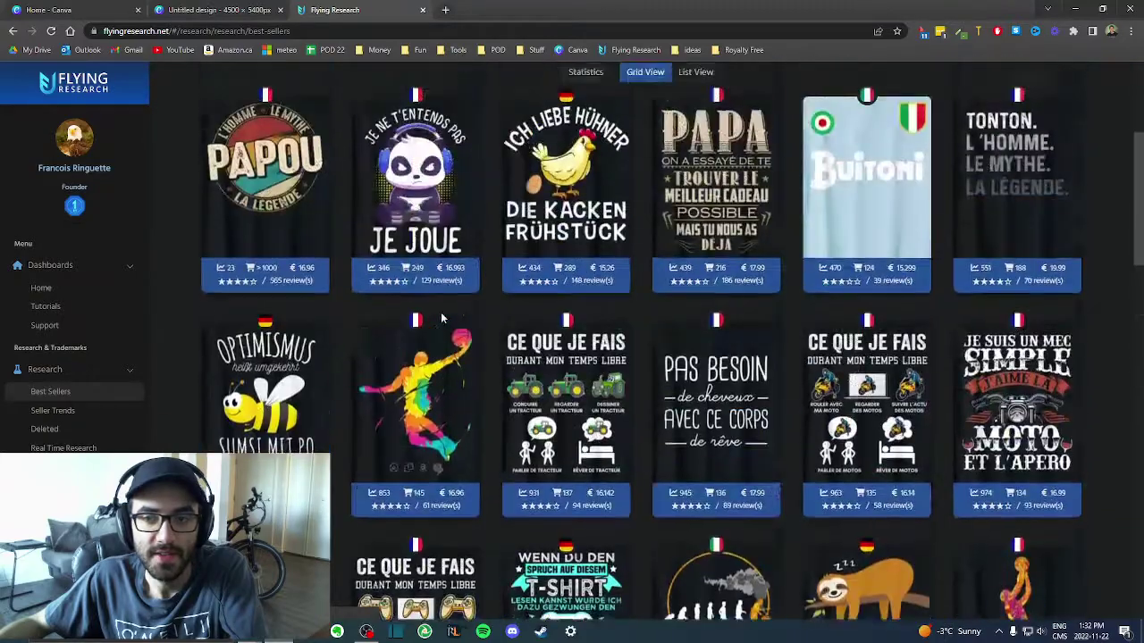
scroll(442, 314, "up", 3)
left_click(430, 321)
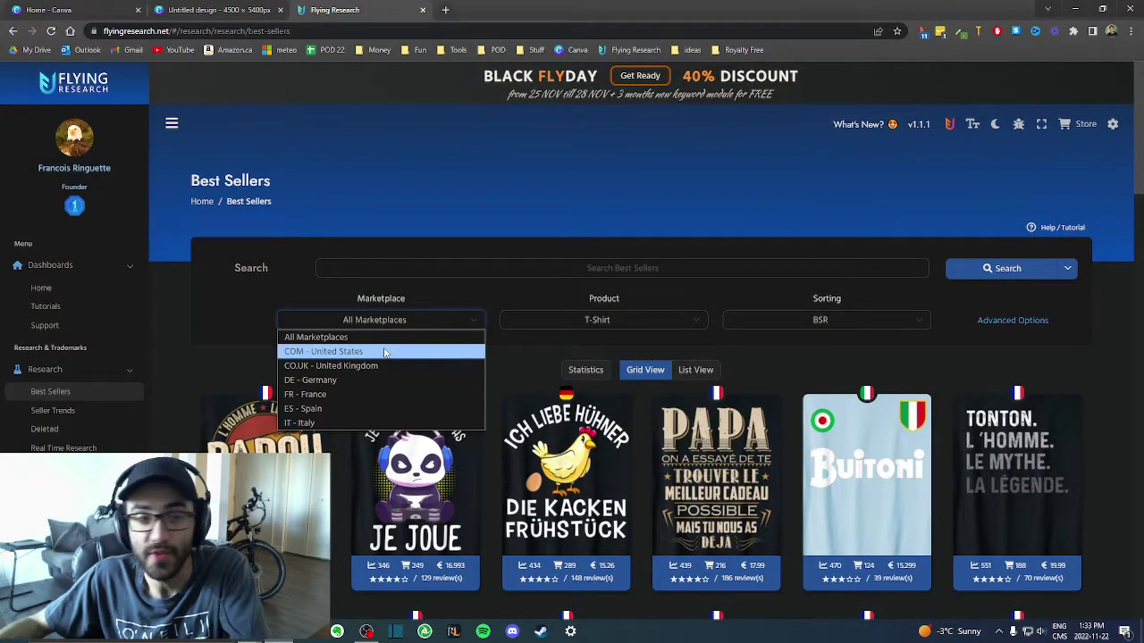
left_click(355, 352)
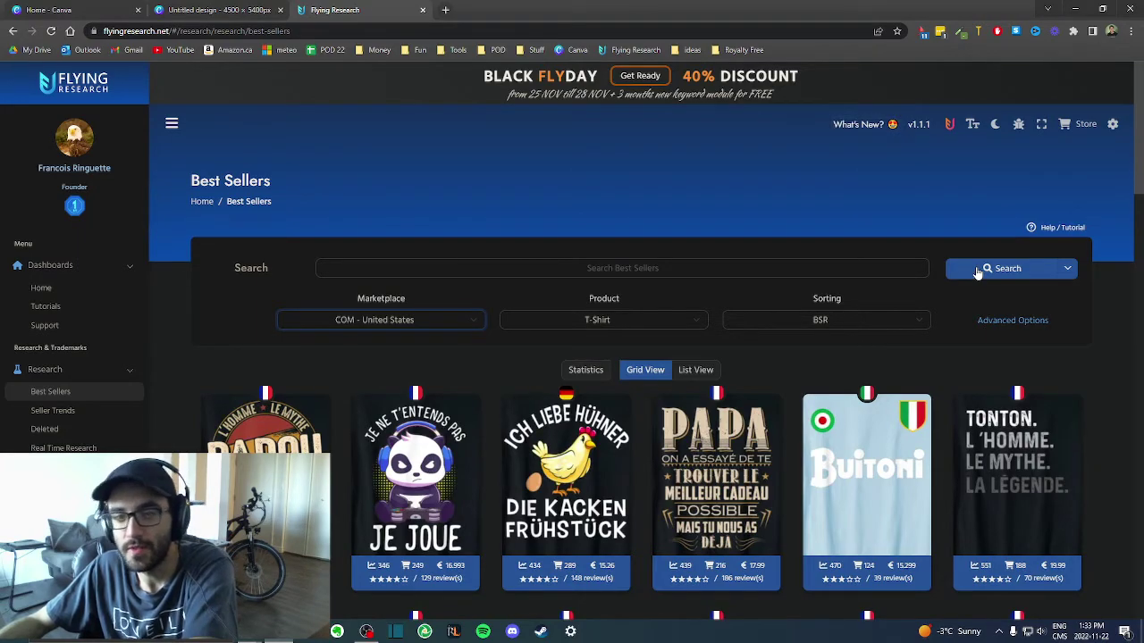
left_click(947, 269)
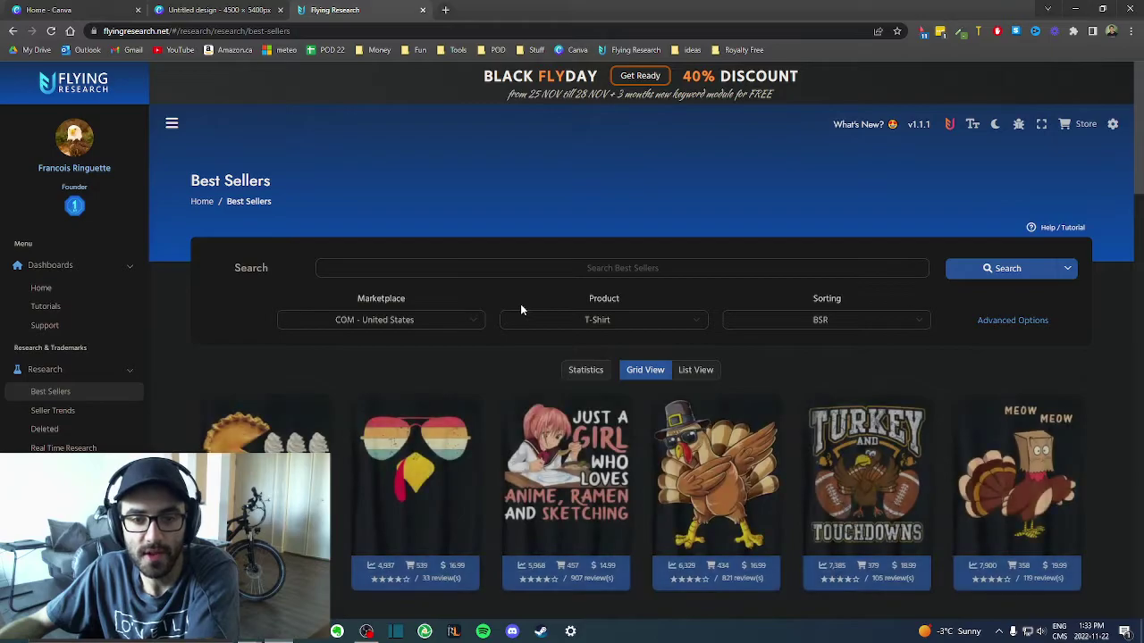
Browse the United States best-selling T-shirts for a simple text-only design to use as a reference
scroll(591, 256, "down", 10)
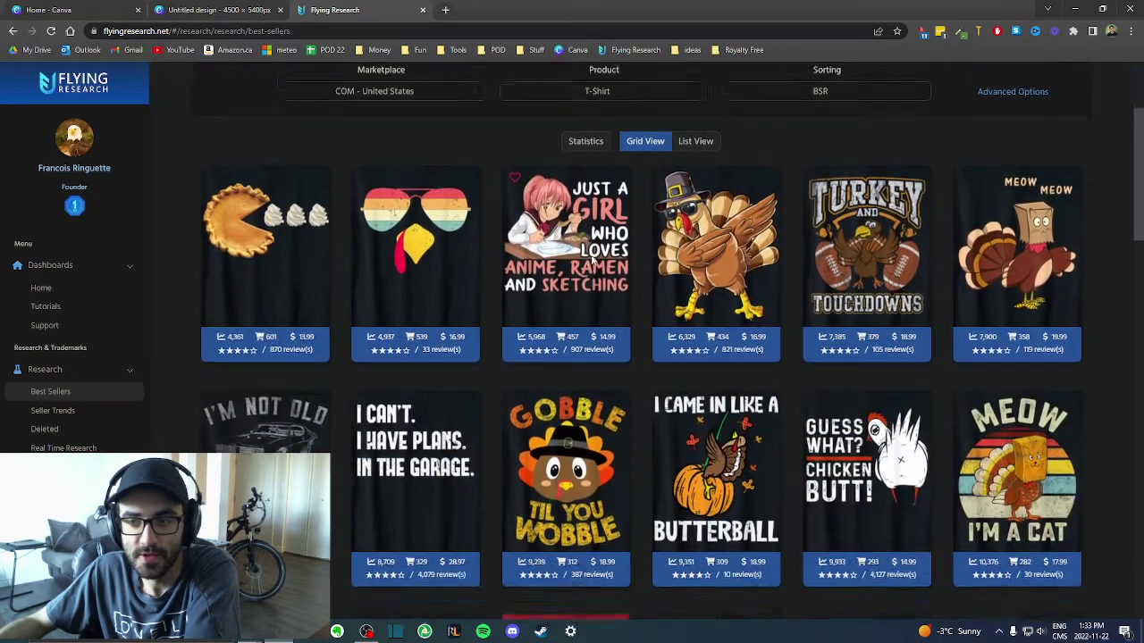
scroll(591, 258, "down", 3)
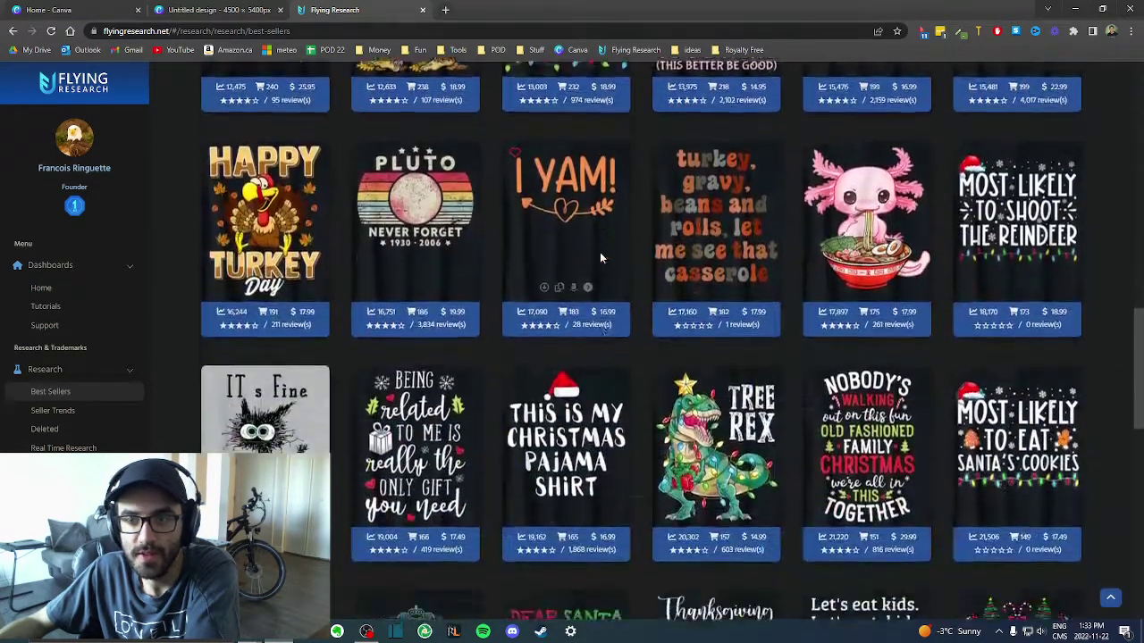
scroll(599, 254, "up", 15)
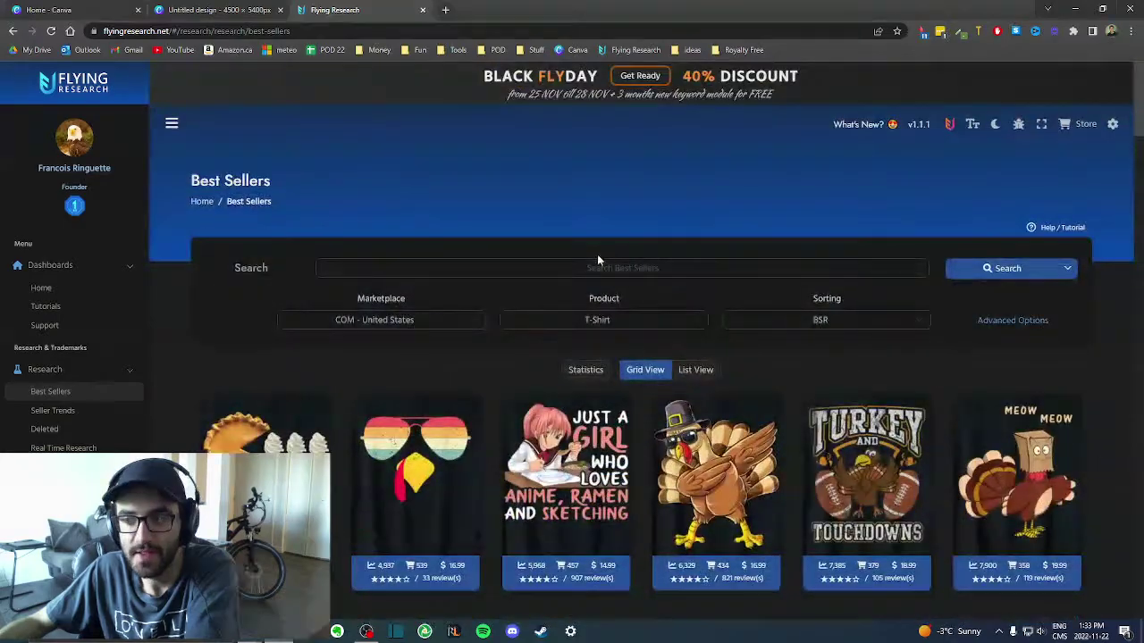
scroll(437, 232, "down", 2)
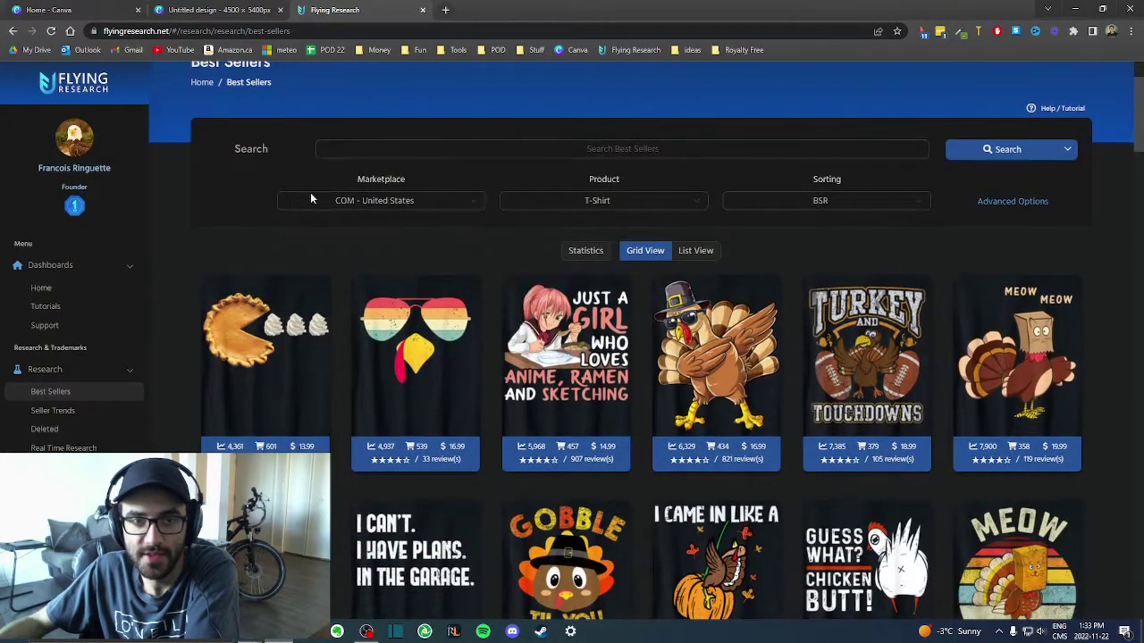
scroll(538, 285, "down", 8)
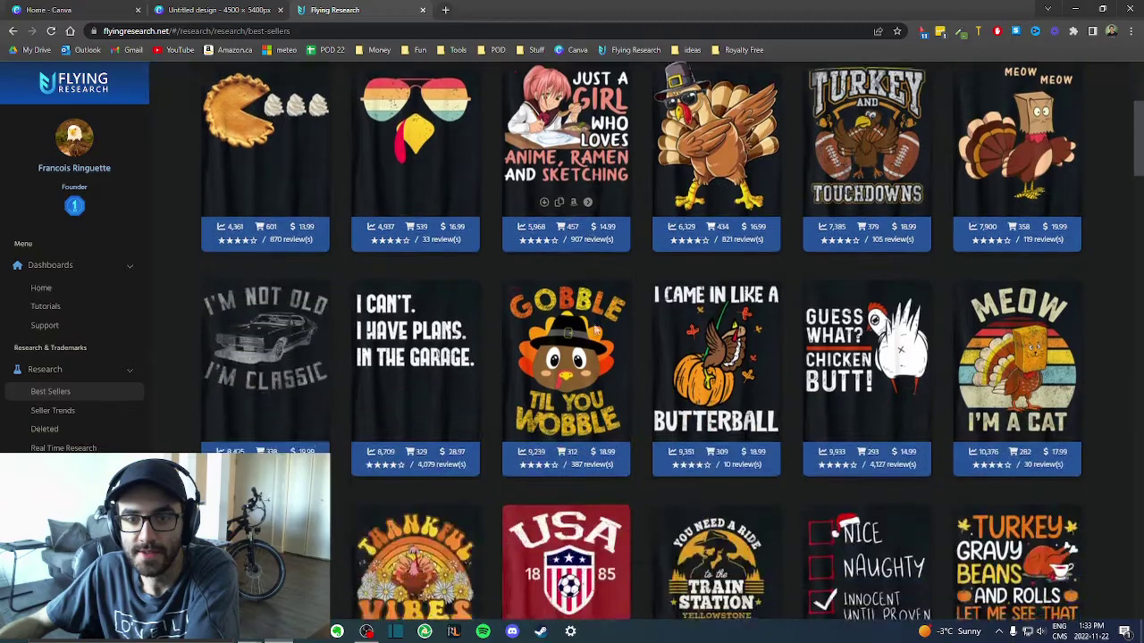
scroll(655, 240, "down", 5)
scroll(655, 241, "up", 10)
scroll(655, 244, "down", 10)
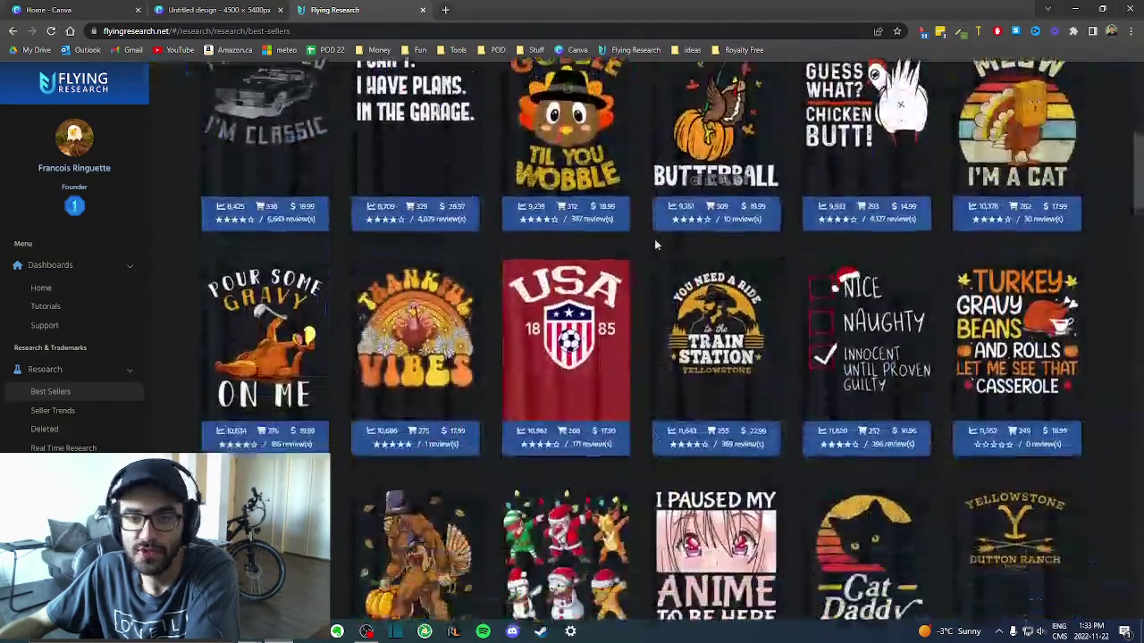
scroll(655, 243, "down", 3)
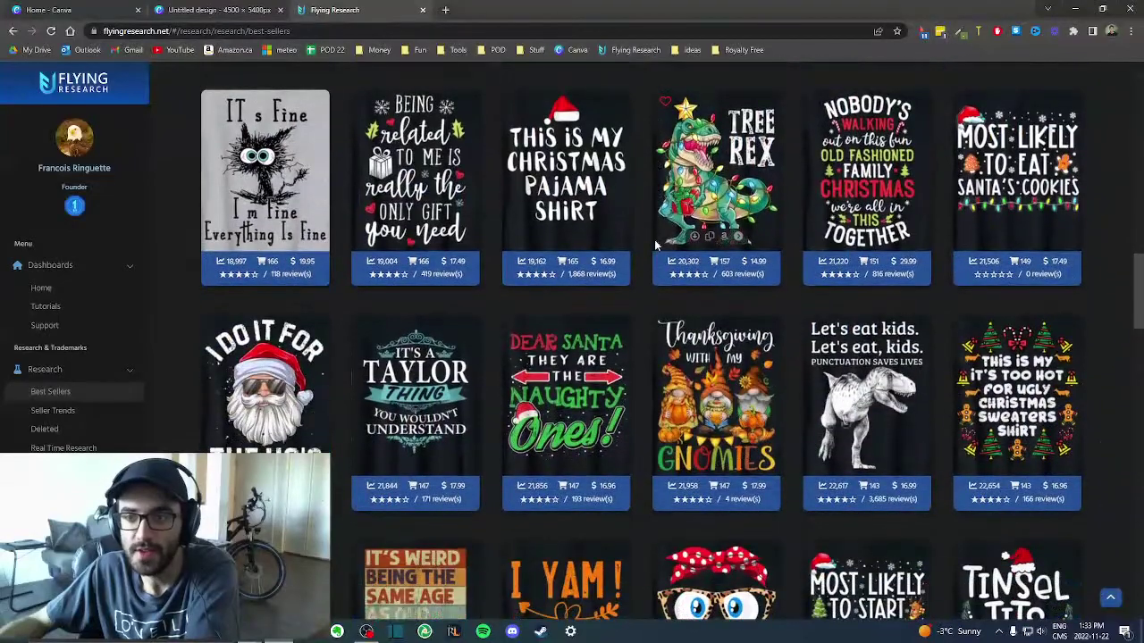
scroll(655, 243, "up", 12)
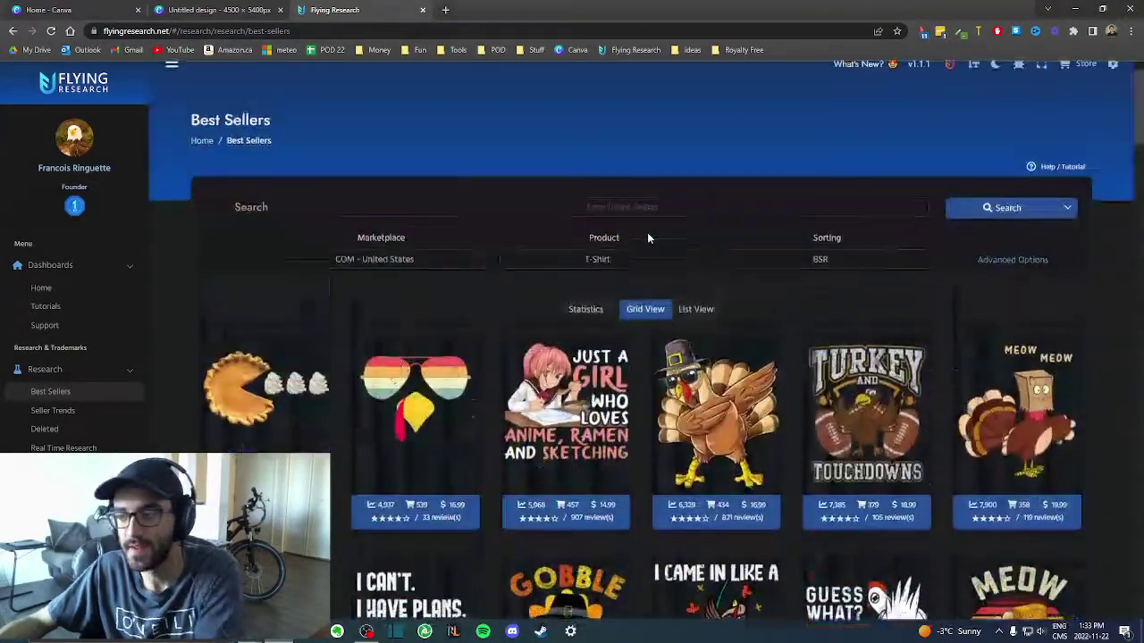
scroll(648, 238, "down", 3)
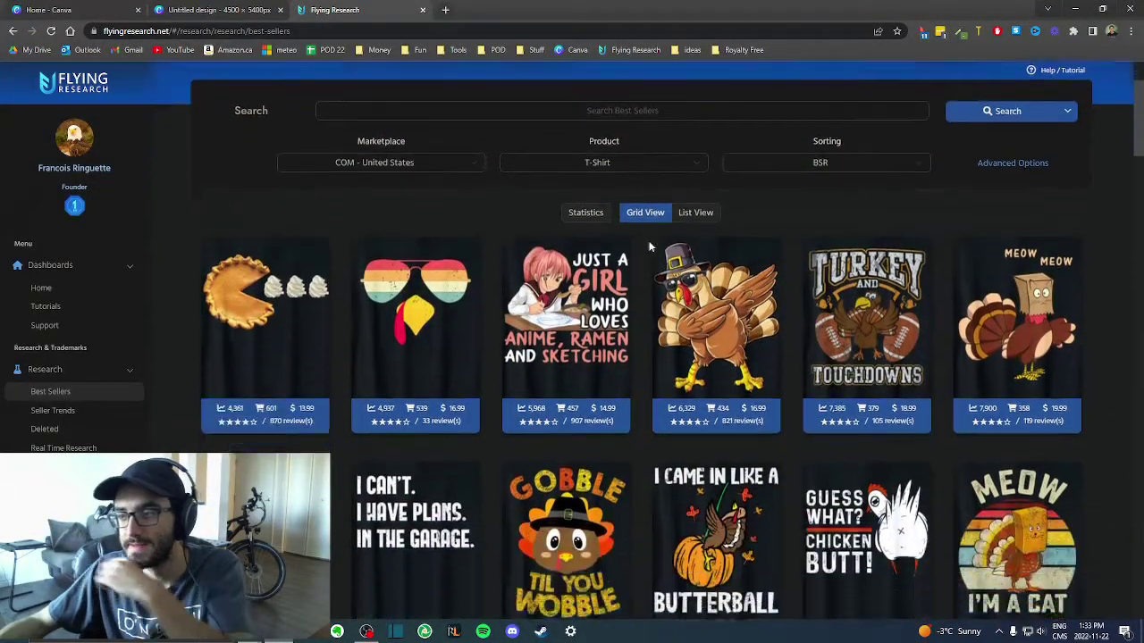
scroll(648, 240, "down", 3)
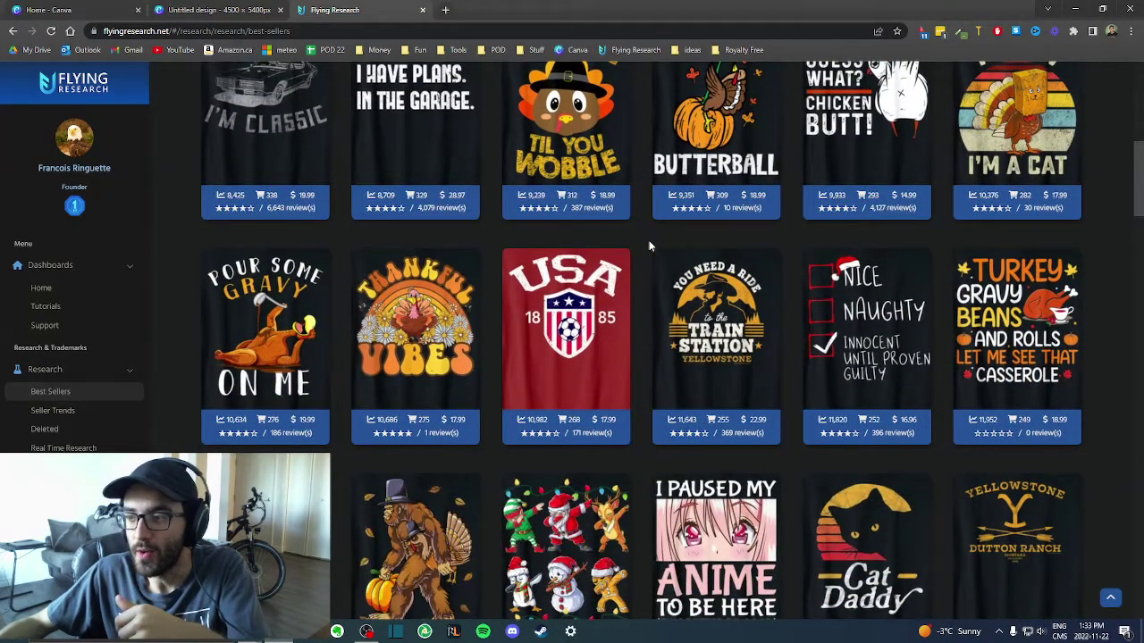
scroll(648, 241, "up", 6)
scroll(649, 240, "down", 3)
scroll(486, 256, "up", 3)
scroll(487, 257, "down", 1)
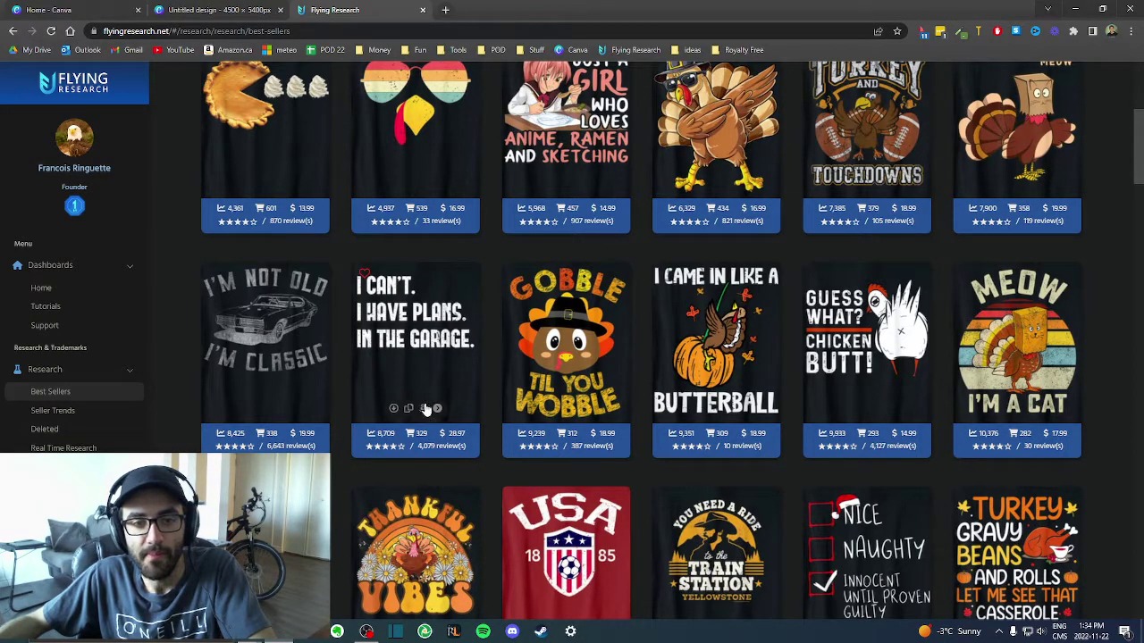
scroll(439, 333, "up", 3)
scroll(439, 334, "down", 3)
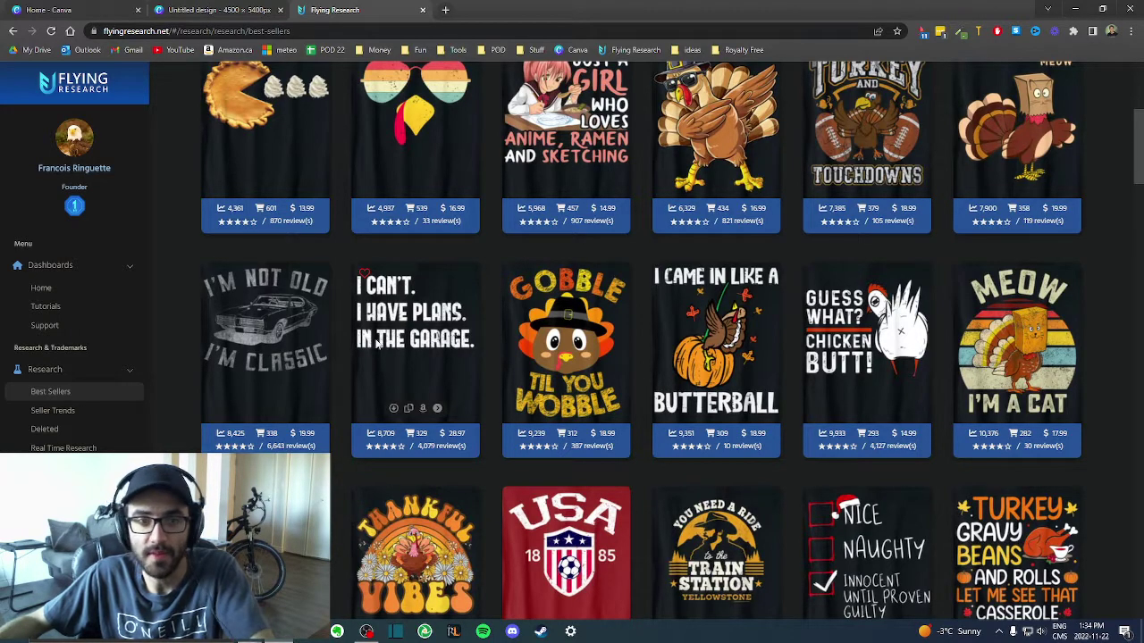
Return to the blank Canva design, add a heading, and replace its placeholder text with "i can't." followed by a line break
left_click(219, 9)
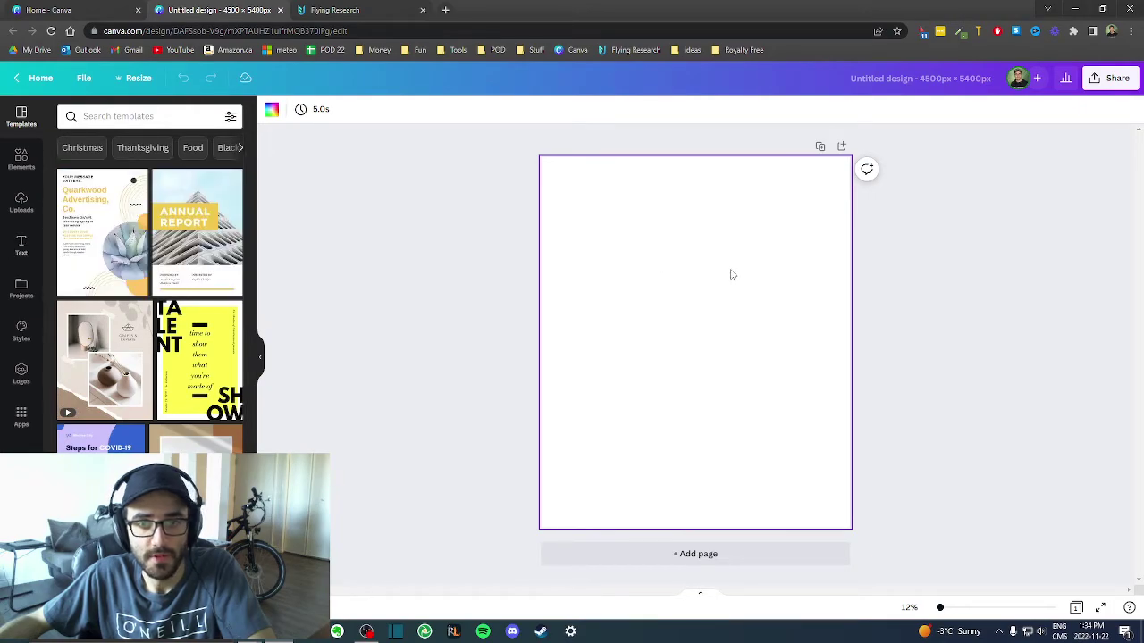
left_click(33, 257)
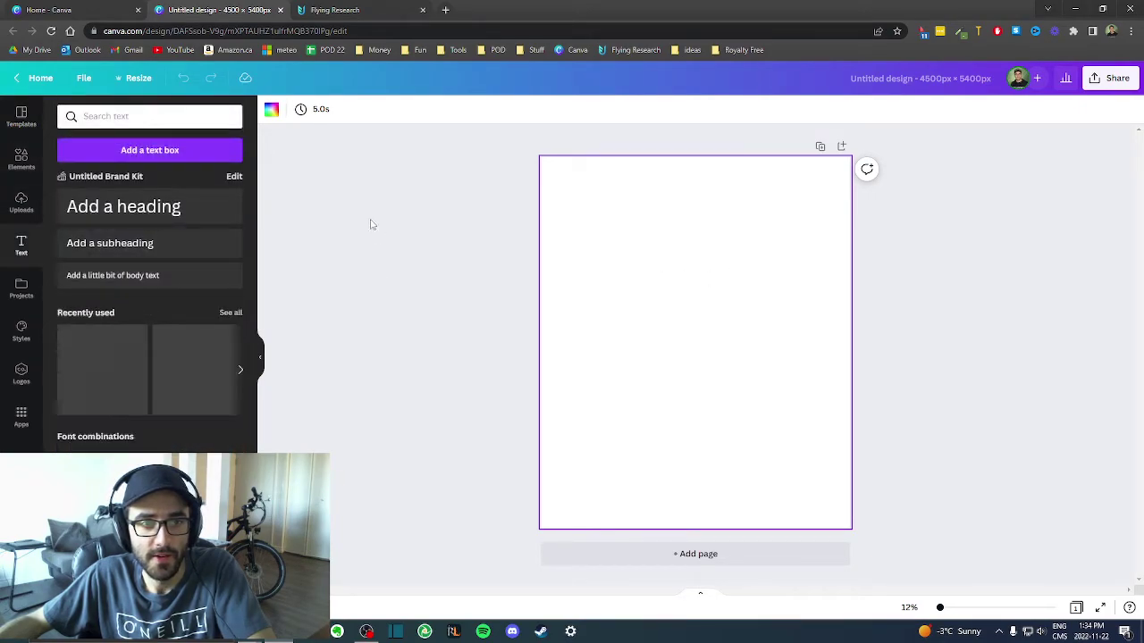
left_click(165, 208)
left_click(759, 283)
left_click(704, 339)
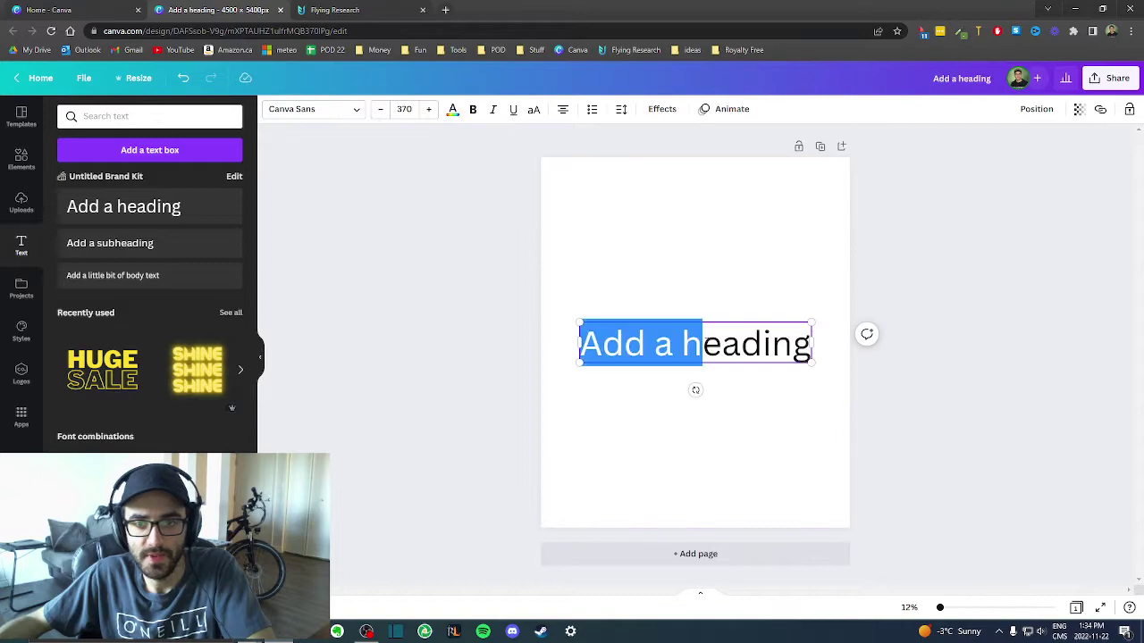
triple_click(705, 338)
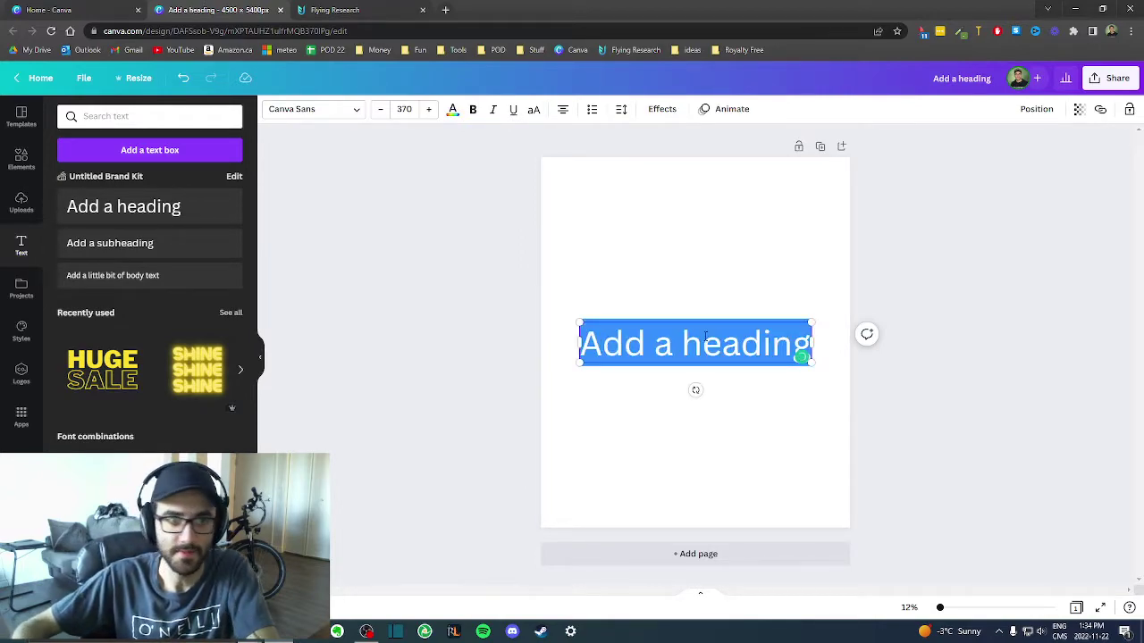
triple_click(769, 352)
key("BackSpace")
type("i can't")
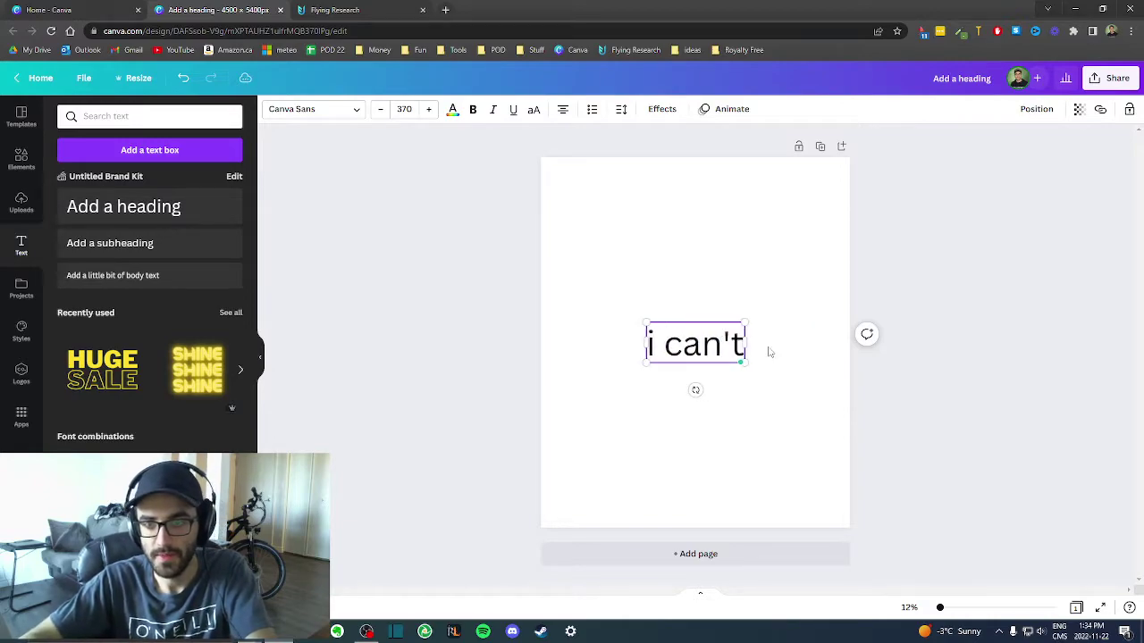
type(".")
key("Return")
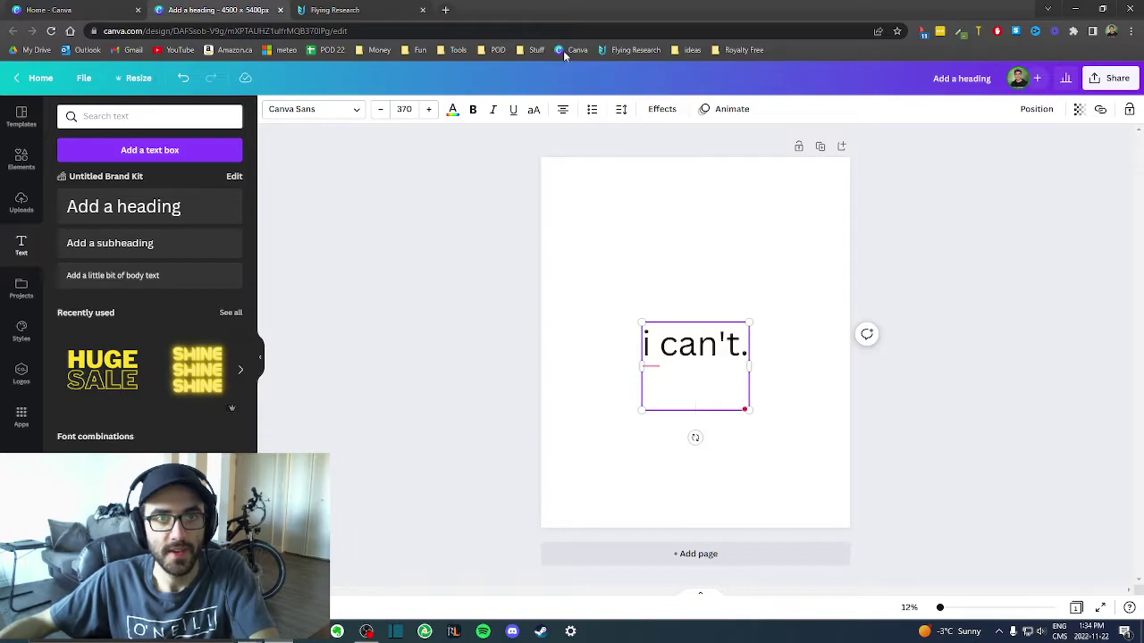
Check the reference shirt's wording and add the lines "ihave plans." and "in the garage." to the heading
left_click(357, 10)
left_click(230, 7)
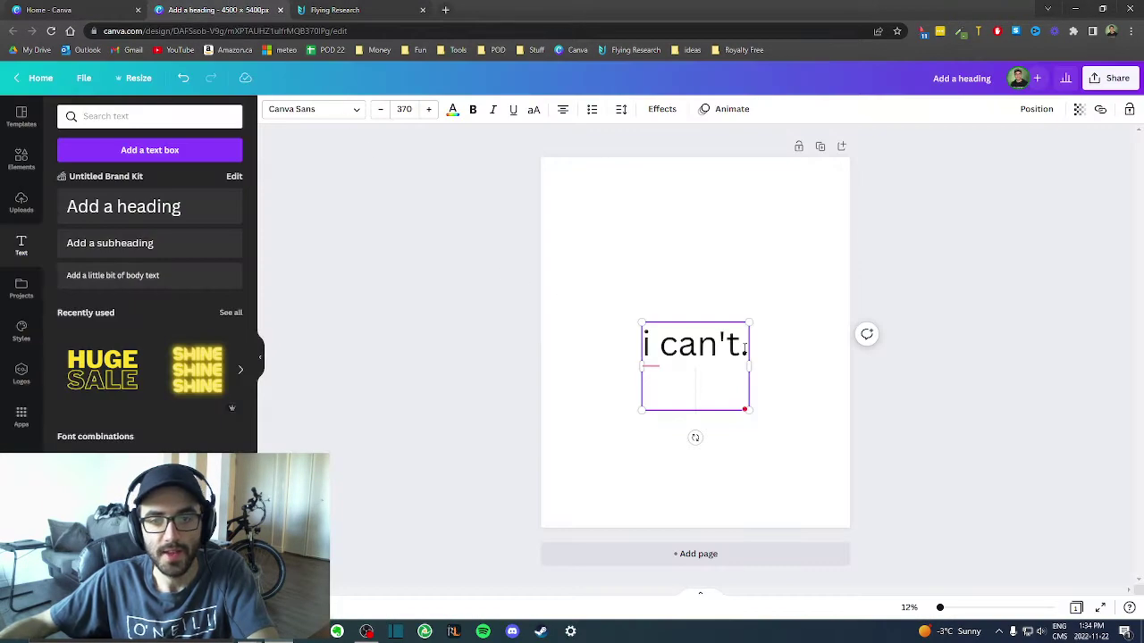
type("ihave plans.")
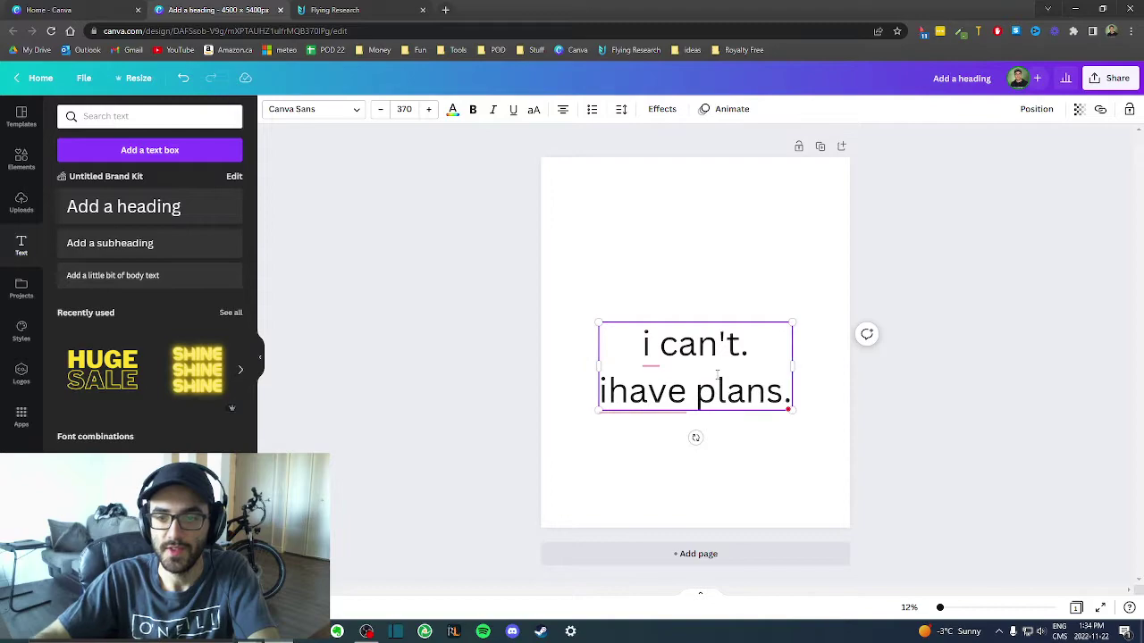
key("Return")
type("in the garag")
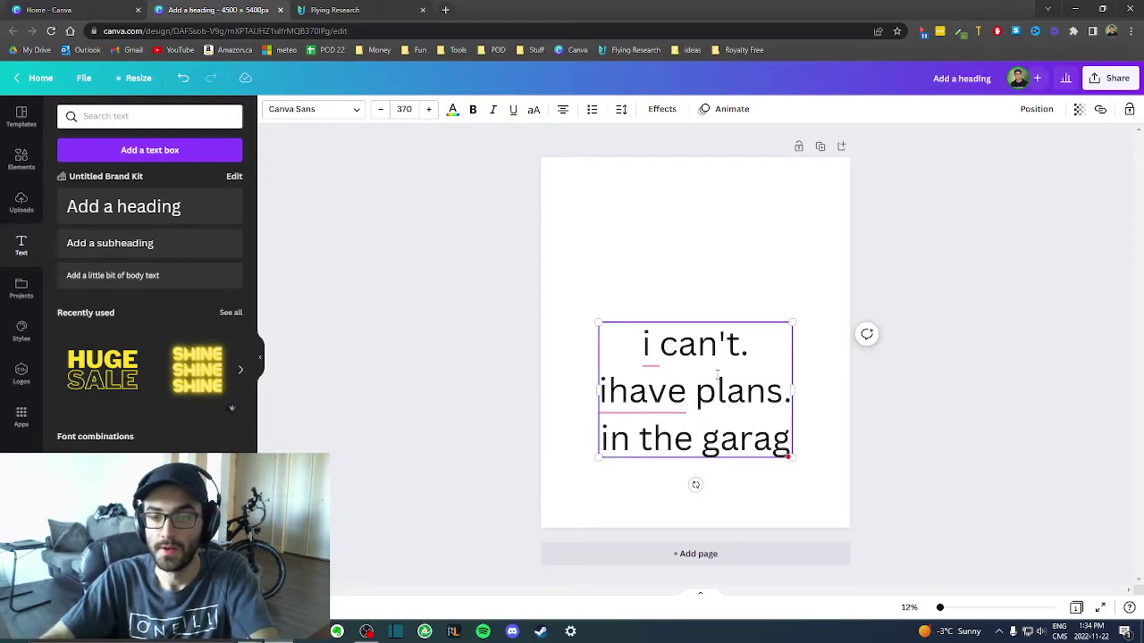
type("e.")
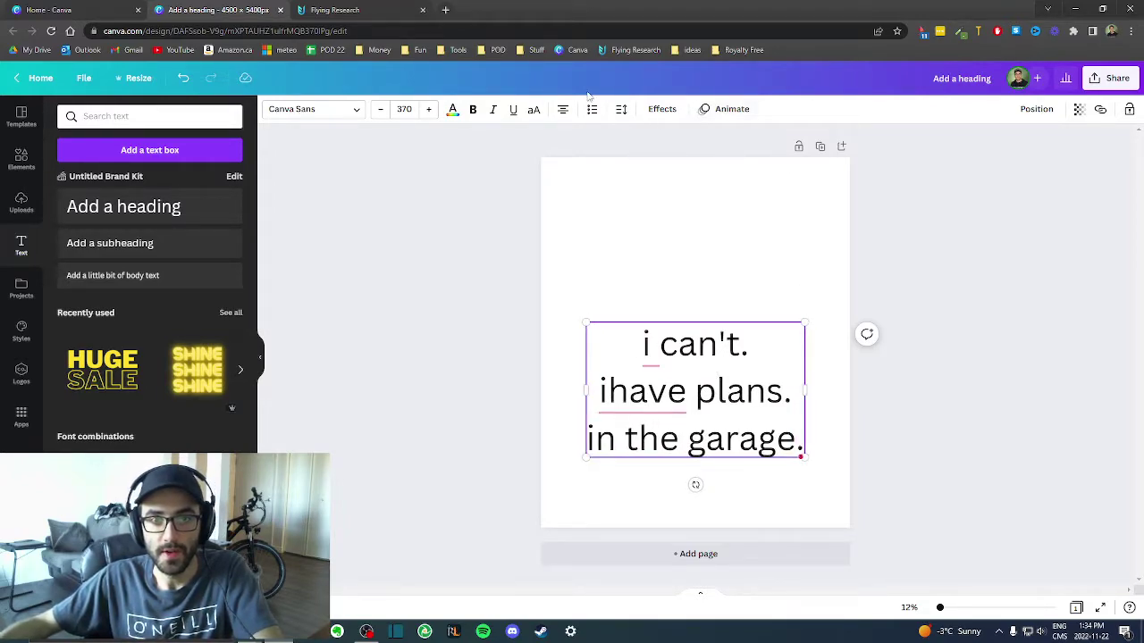
Examine the text layout of the "I can't. I have plans. In the garage." shirt in Flying Research, and return to the Canva design
left_click(351, 9)
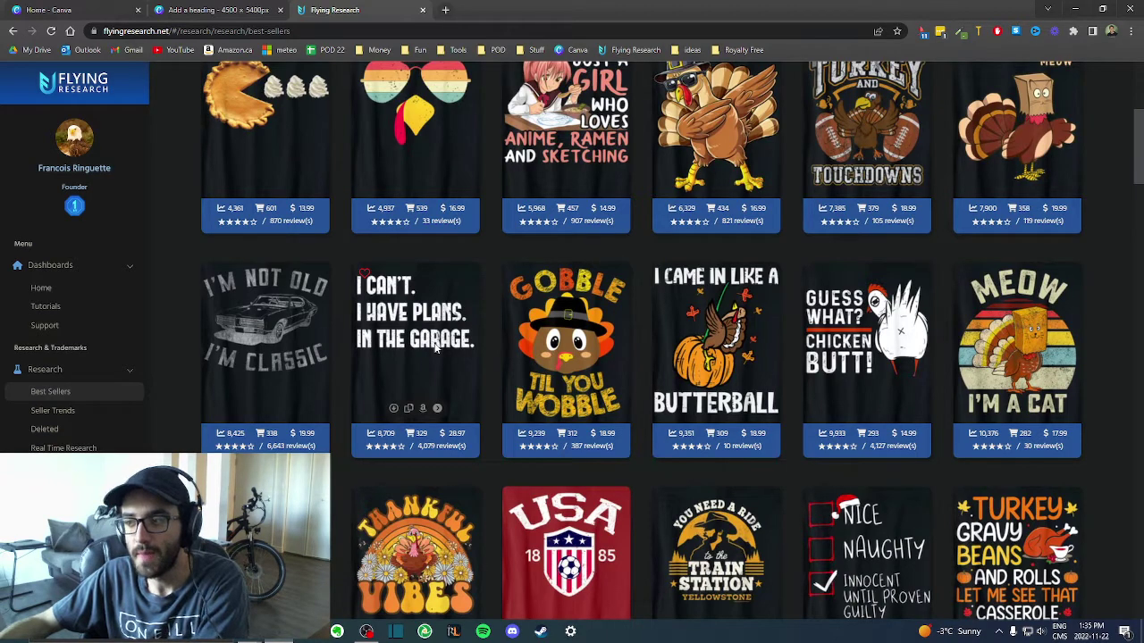
left_click(233, 7)
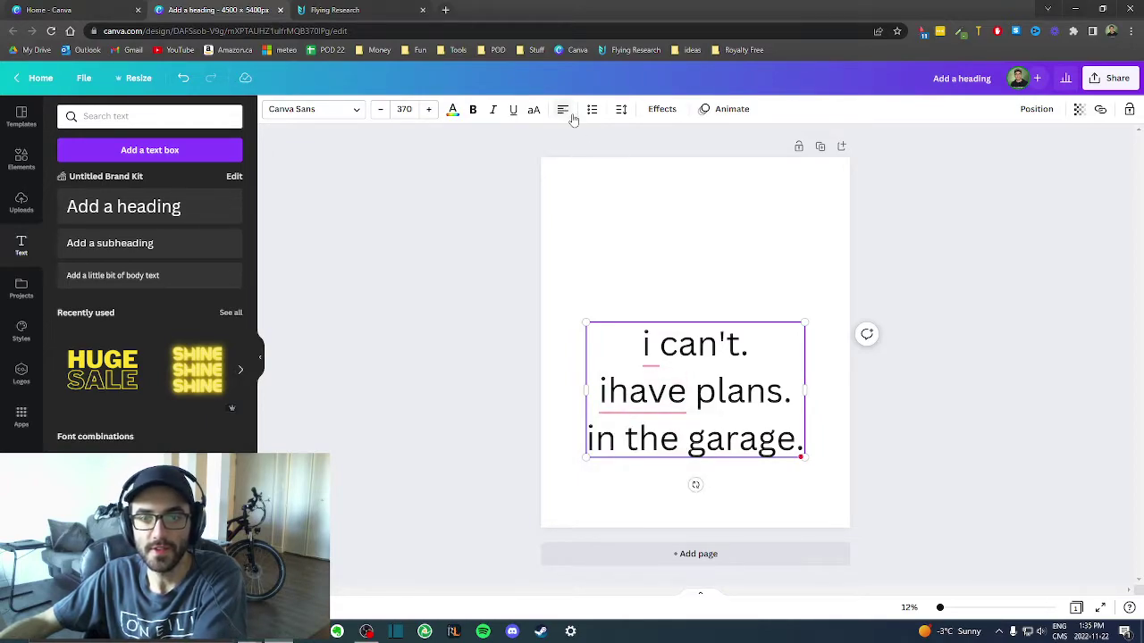
Justify the three-line heading text and move the text block to the upper part of the page
key("Escape")
left_click(719, 234)
left_click(721, 364)
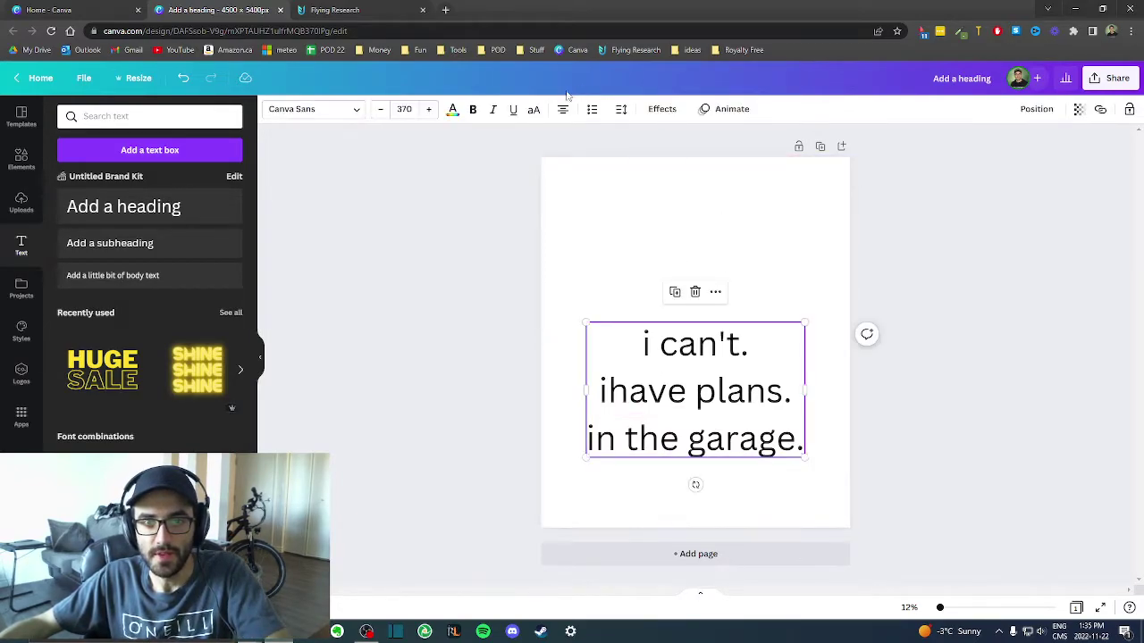
left_click(562, 109)
left_click(562, 109)
left_click(673, 263)
left_click_drag(673, 389, 669, 256)
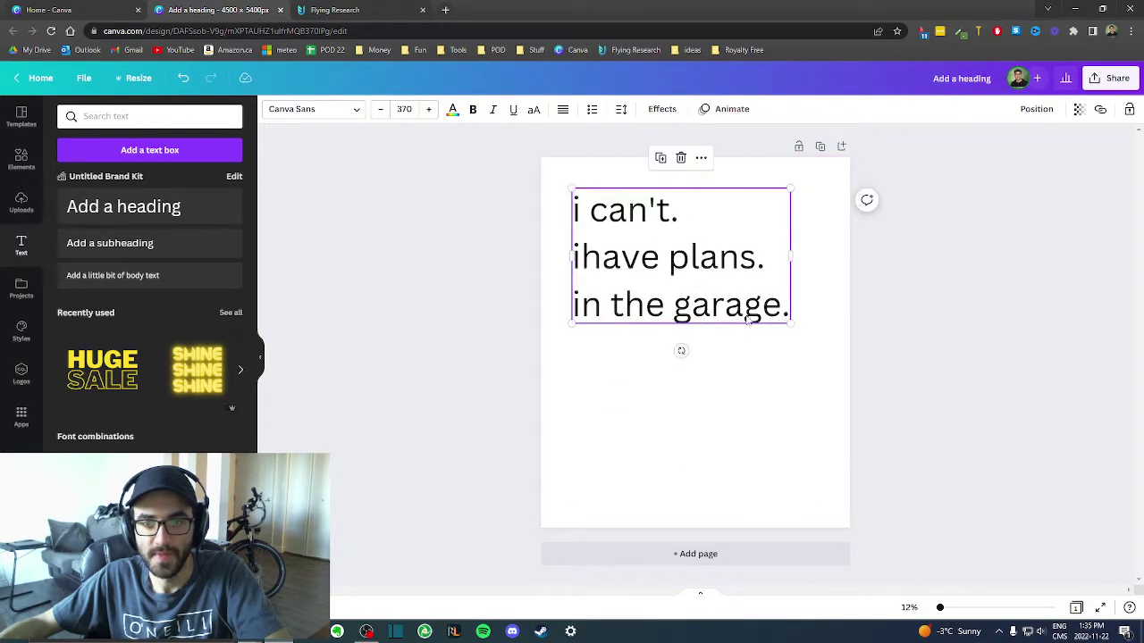
Change the heading's font to Veneer Clean and enlarge the text to about size 539
left_click(353, 108)
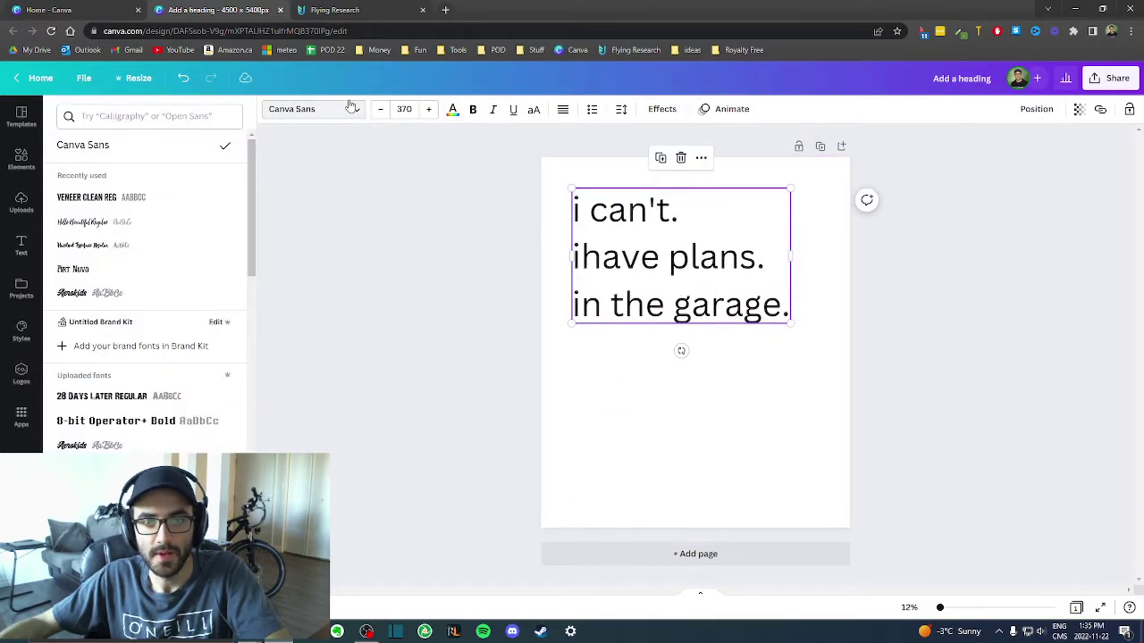
left_click(136, 198)
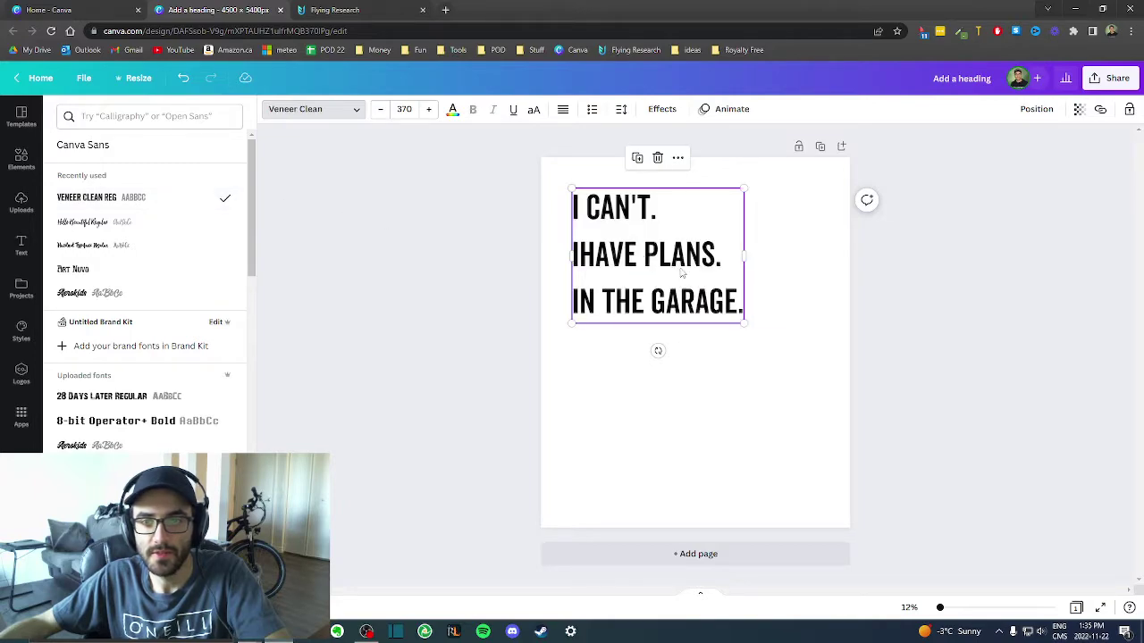
key("Escape")
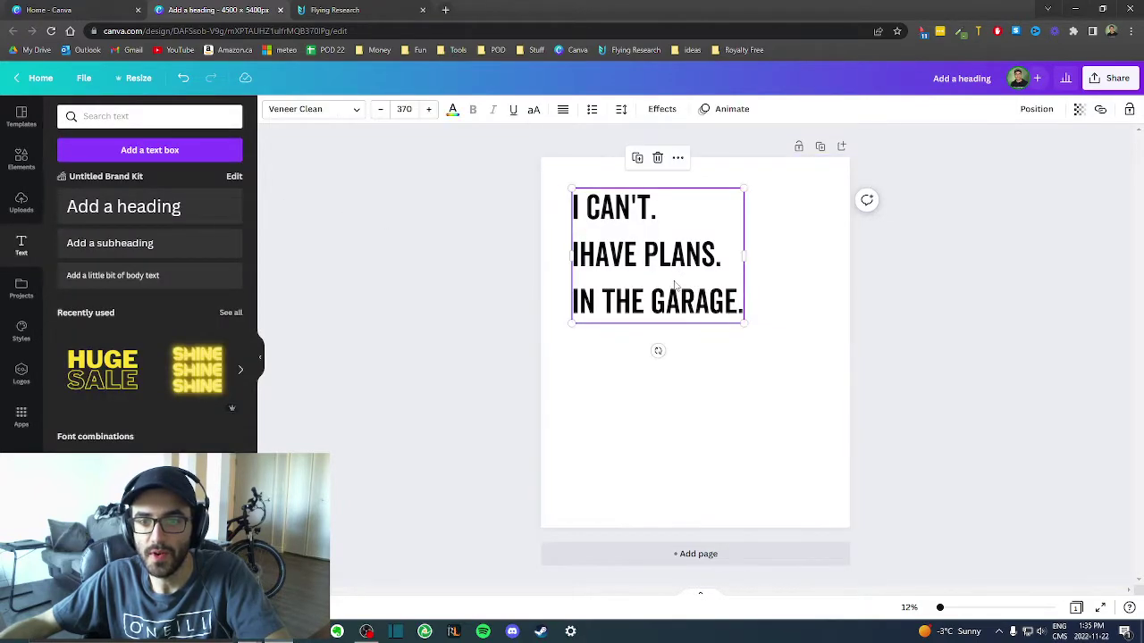
left_click_drag(744, 323, 834, 378)
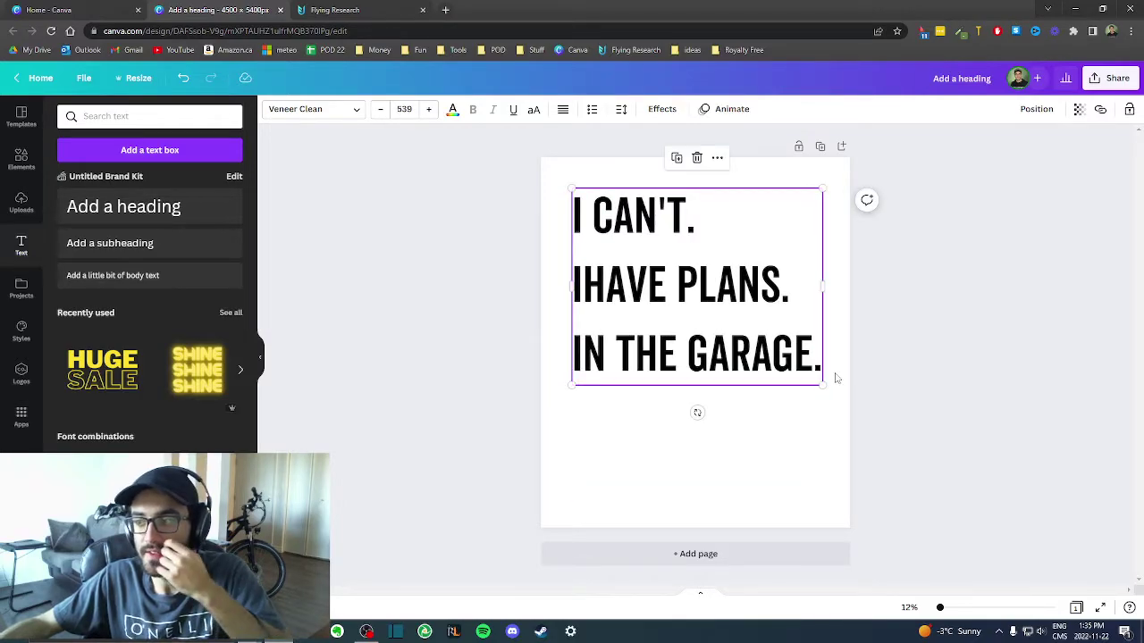
left_click(789, 452)
Set the heading's line spacing to 0.9
left_click(705, 331)
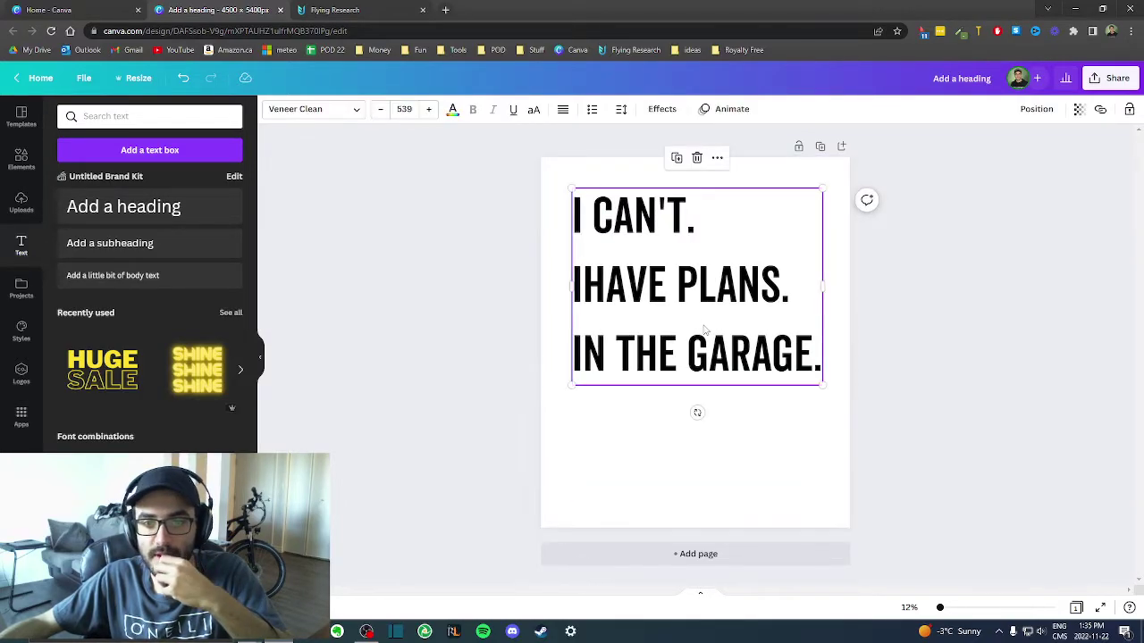
left_click(621, 109)
left_click(761, 178)
type("0.9")
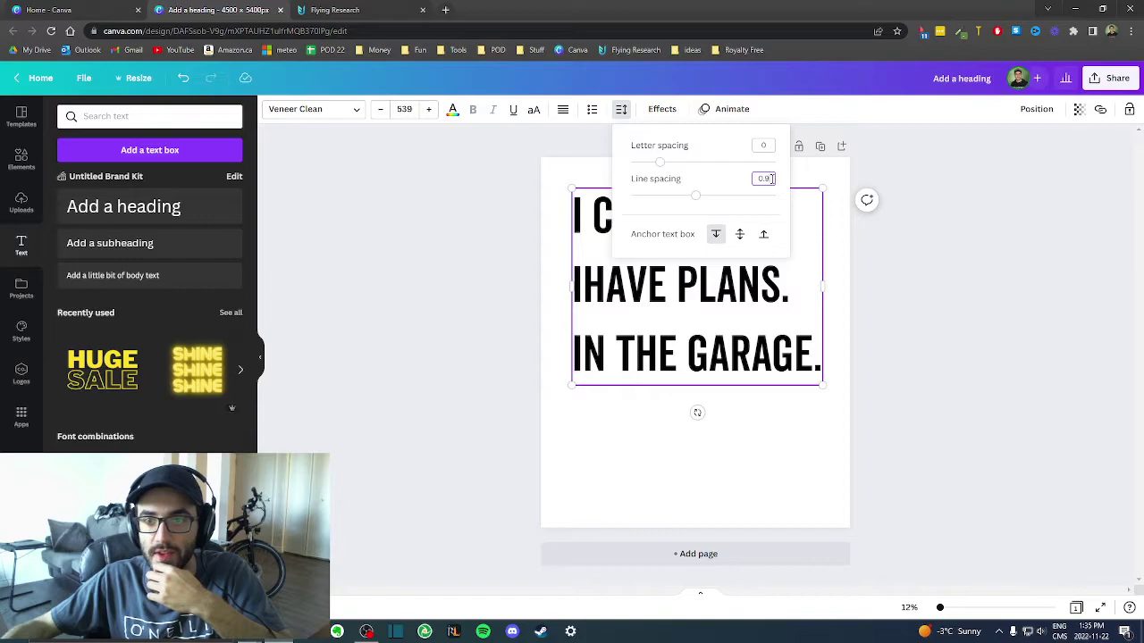
key("Return")
left_click(755, 413)
Scale the heading down slightly to about size 532 and centre it horizontally in the upper part of the page
mouse_move(714, 301)
left_mouse_down()
mouse_move(697, 300)
mouse_move(717, 295)
mouse_move(711, 284)
left_mouse_up()
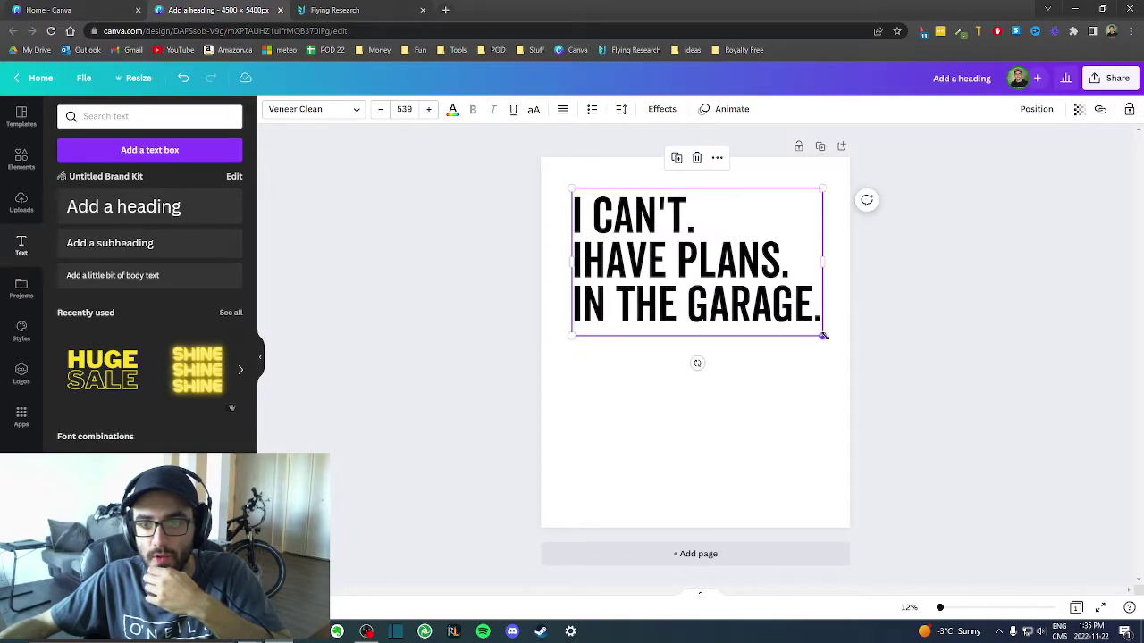
mouse_move(824, 336)
left_mouse_down()
mouse_move(847, 360)
mouse_move(818, 334)
left_mouse_up()
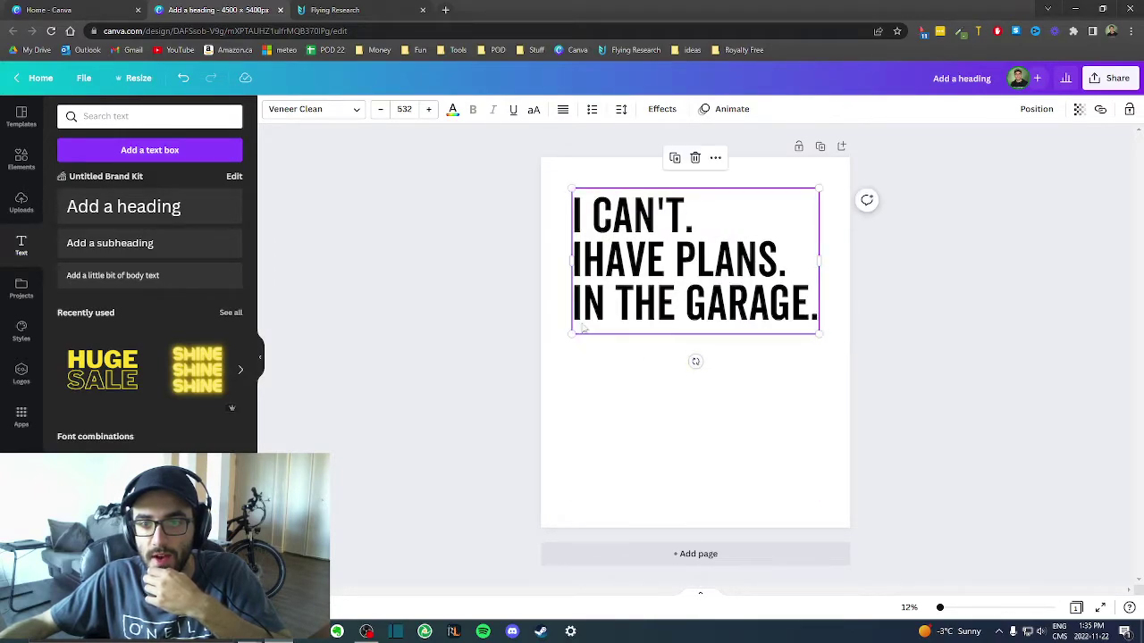
left_click_drag(684, 273, 670, 246)
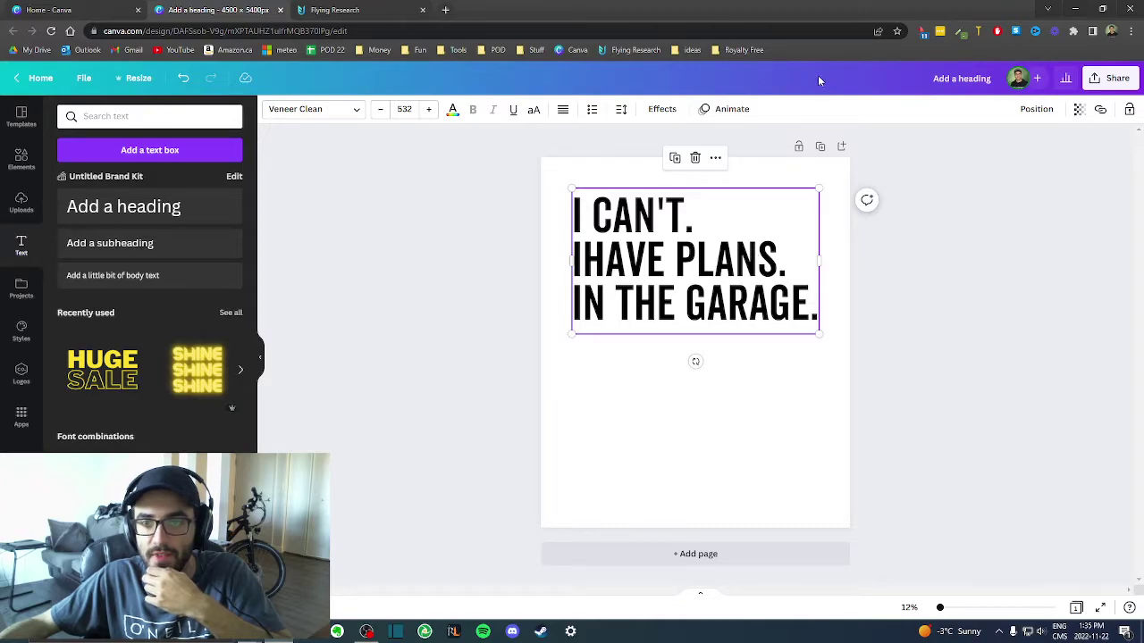
left_click_drag(747, 289, 747, 288)
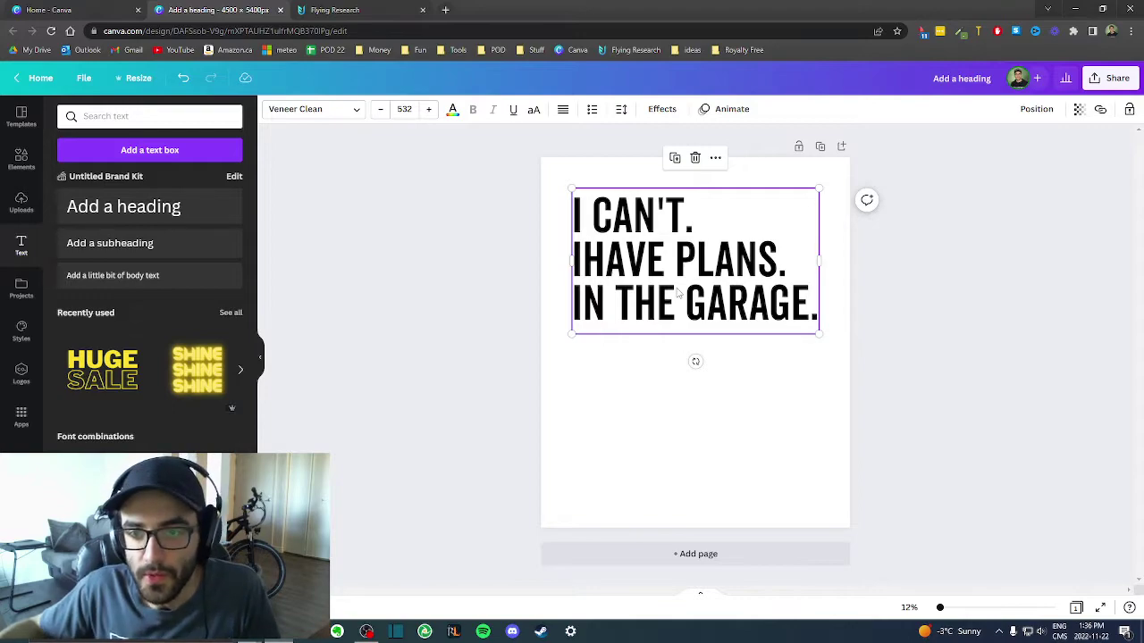
left_click_drag(693, 318, 694, 322)
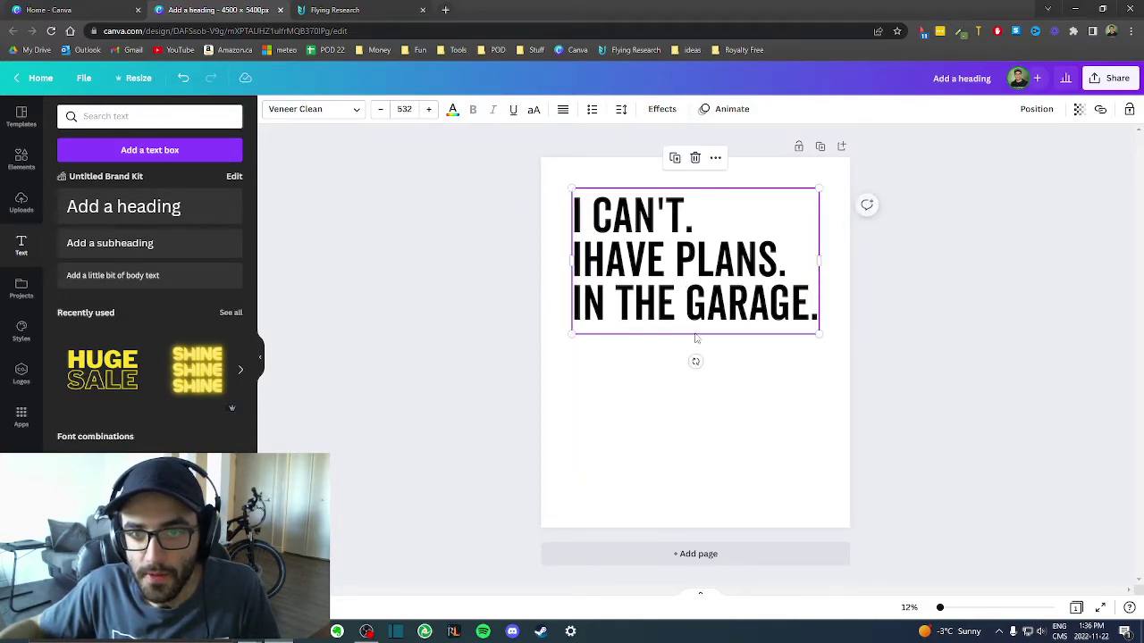
left_click(730, 409)
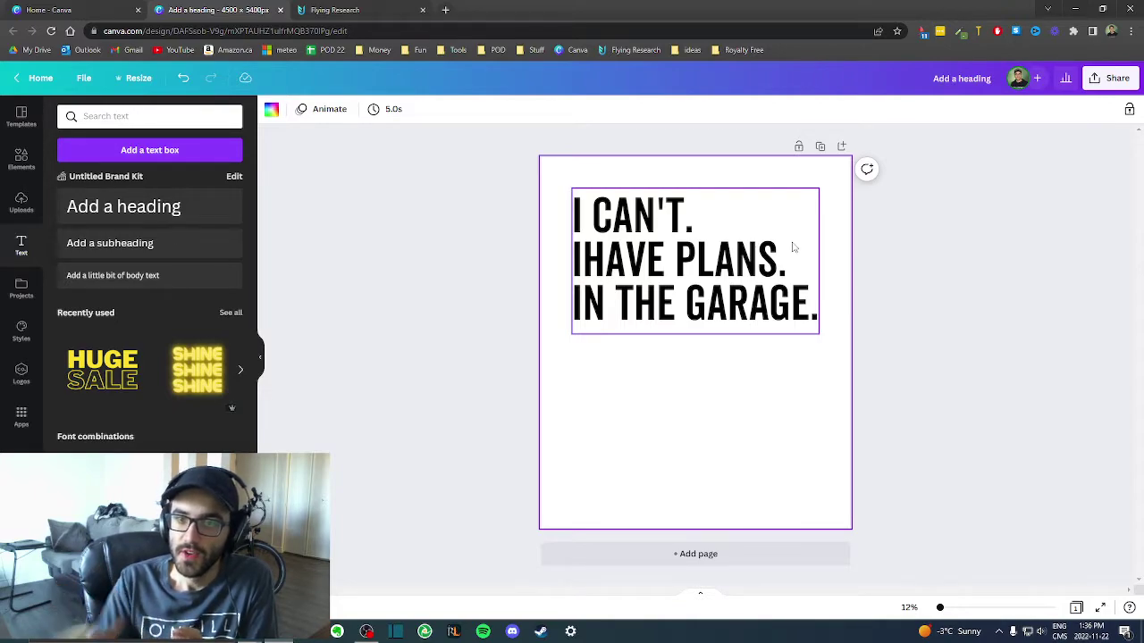
left_click(688, 280)
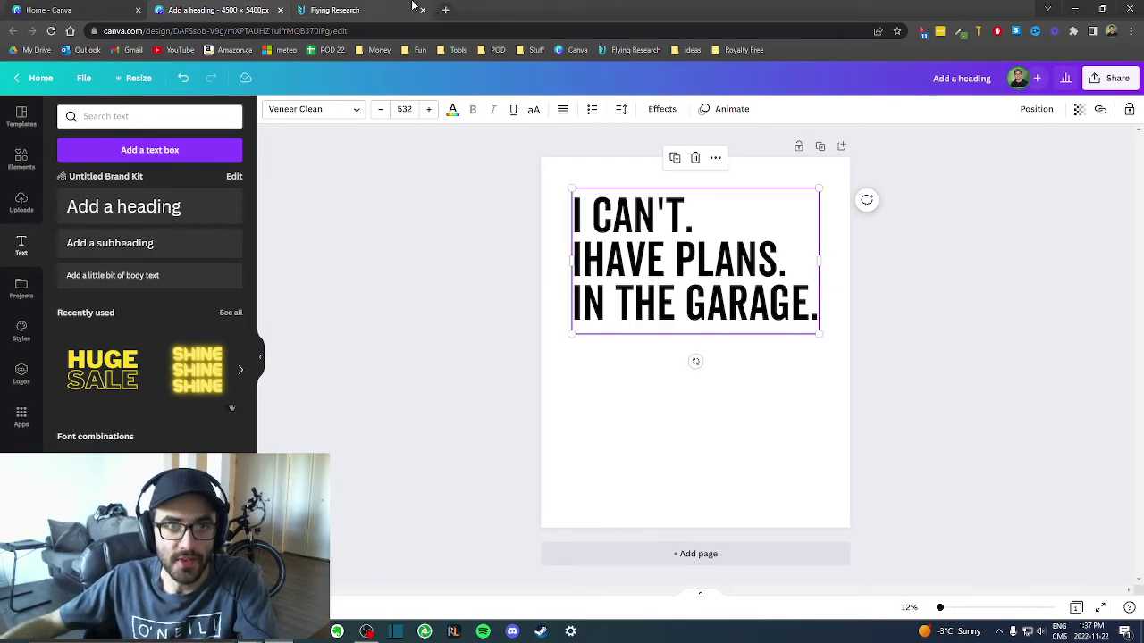
Compare the design with the "I can't. I have plans. In the garage." shirt in Flying Research, and return to the Canva design
left_click(335, 10)
scroll(635, 416, "down", 2)
scroll(966, 427, "up", 7)
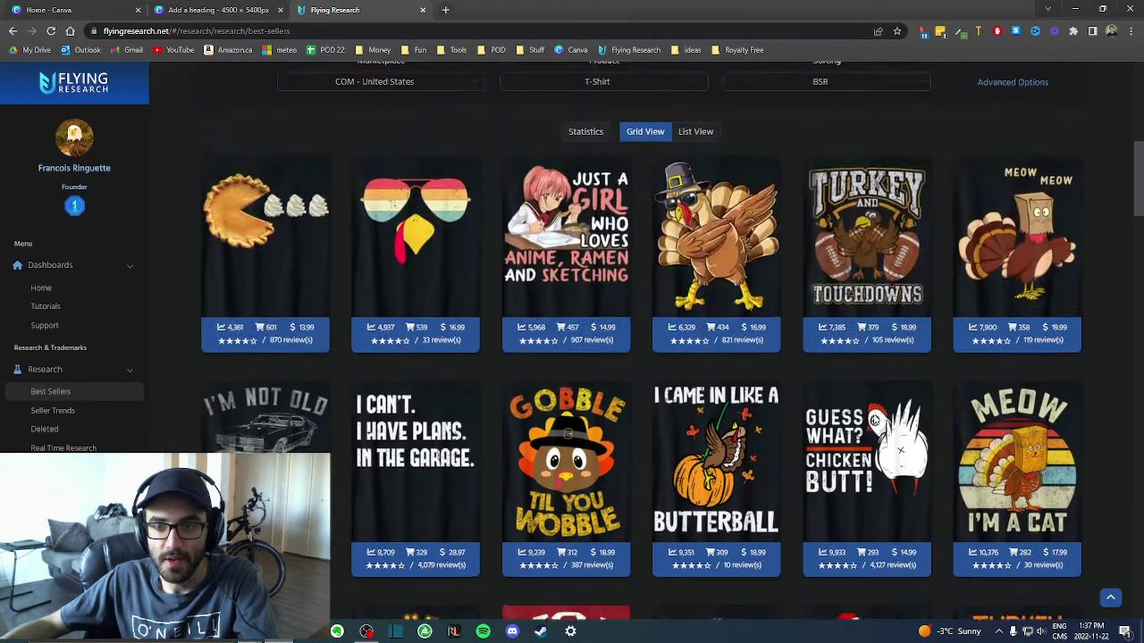
scroll(967, 427, "down", 3)
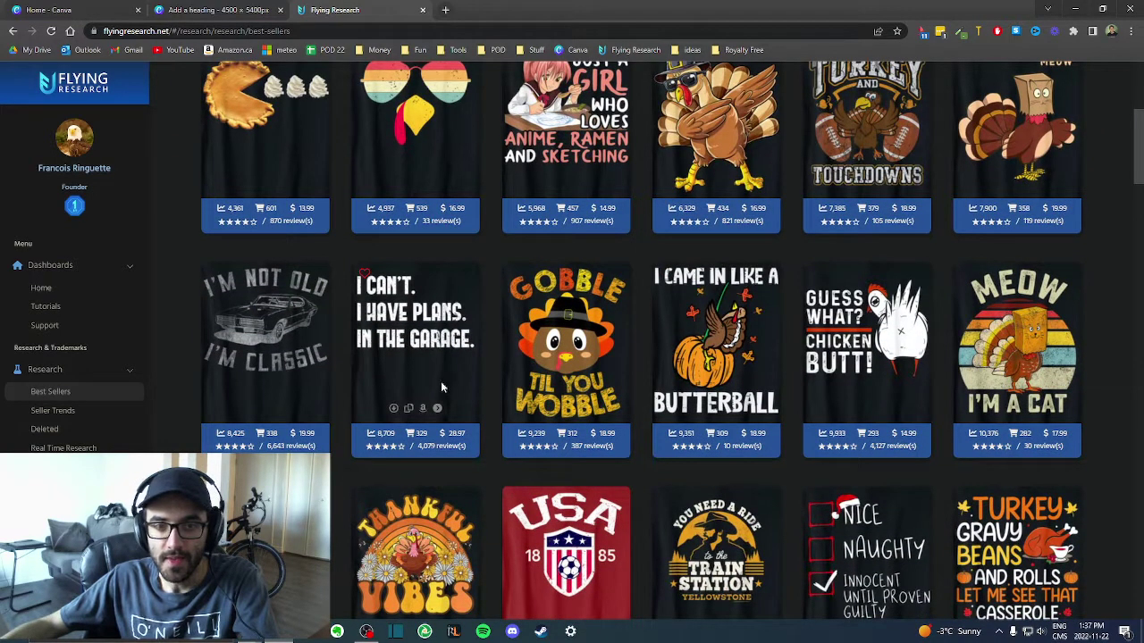
left_click(219, 10)
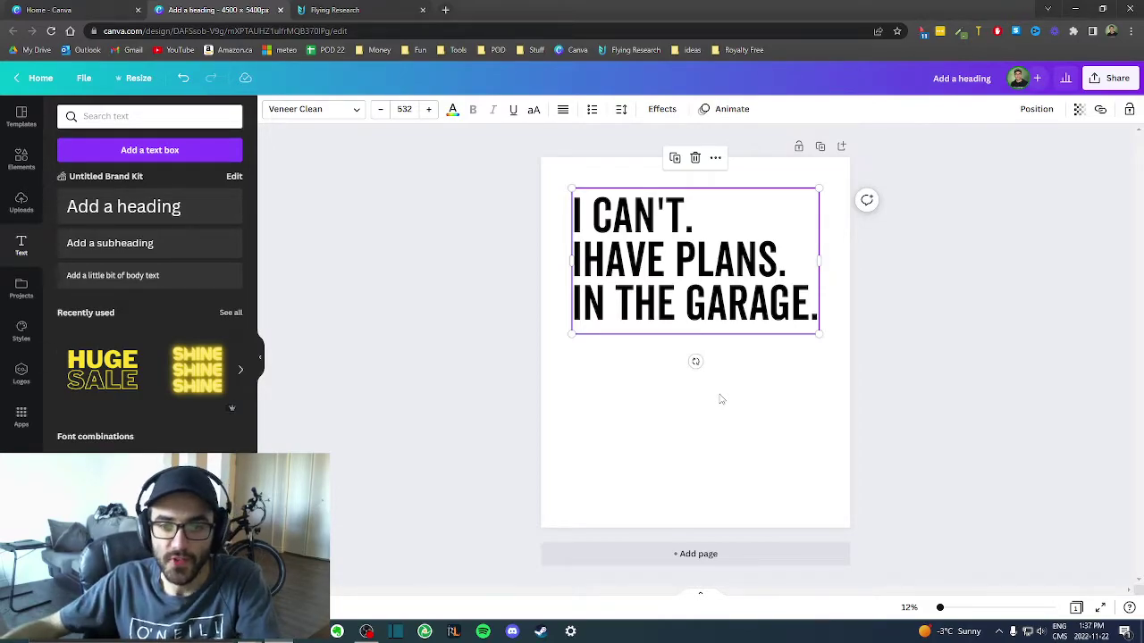
Duplicate the page and set the background of the copy to black
left_click(683, 428)
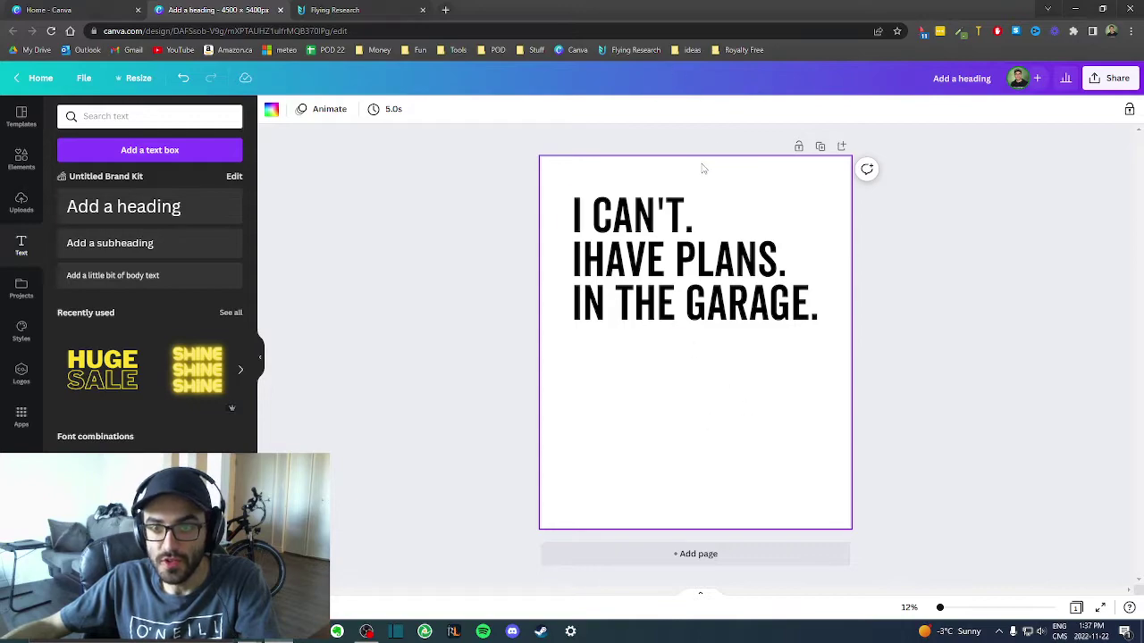
left_click(694, 231)
left_click(757, 447)
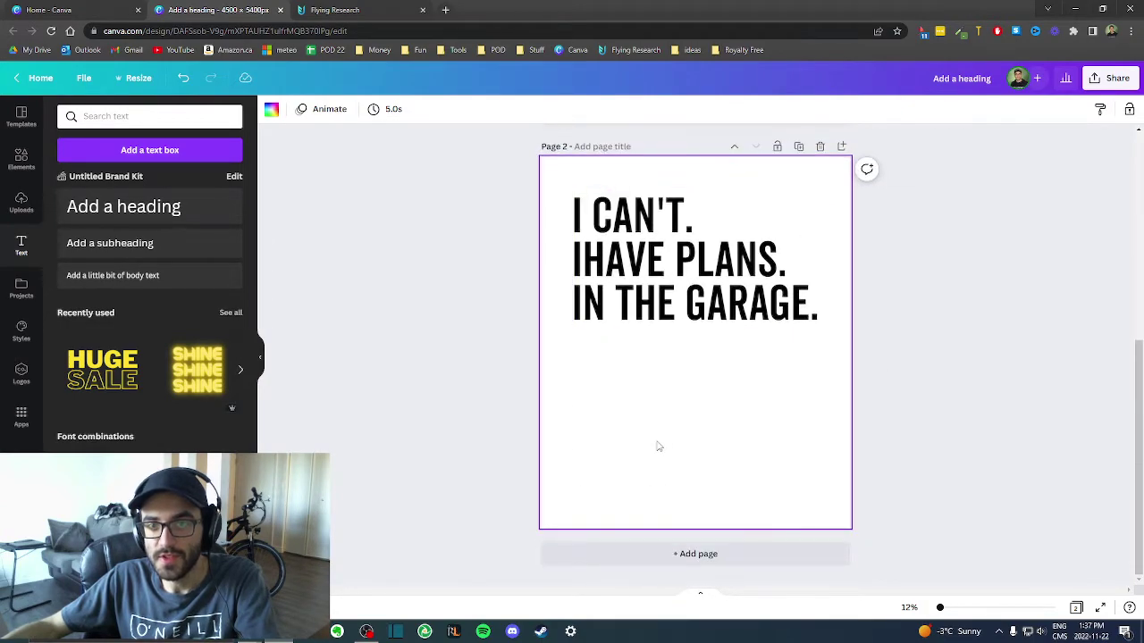
left_click(271, 109)
left_click(102, 171)
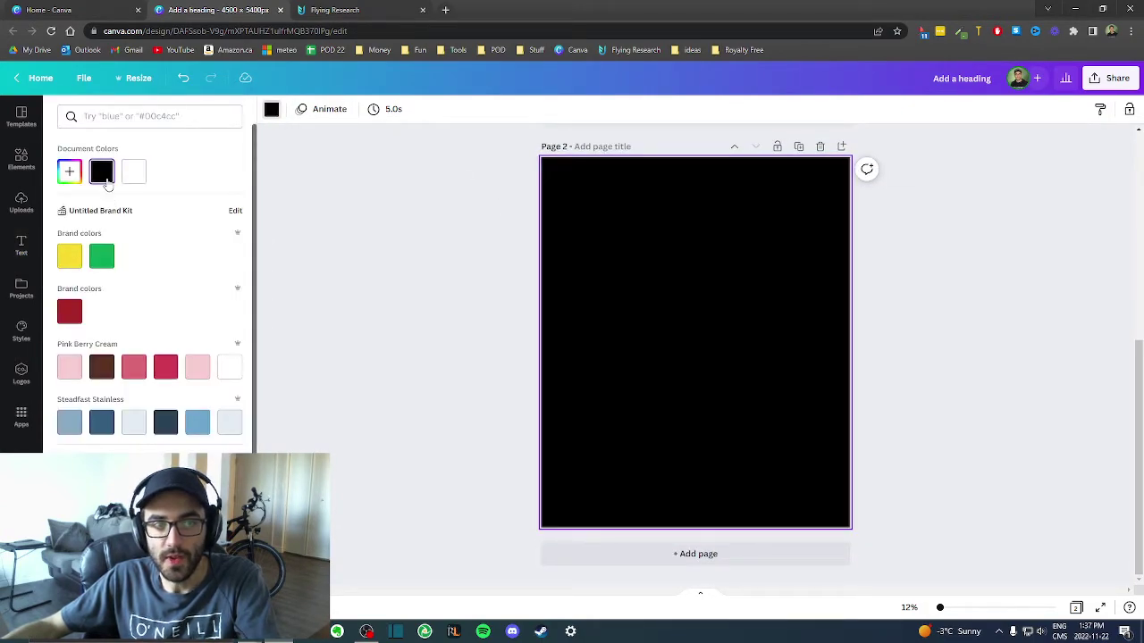
Change the heading's text colour on page 2 to white
left_click(774, 293)
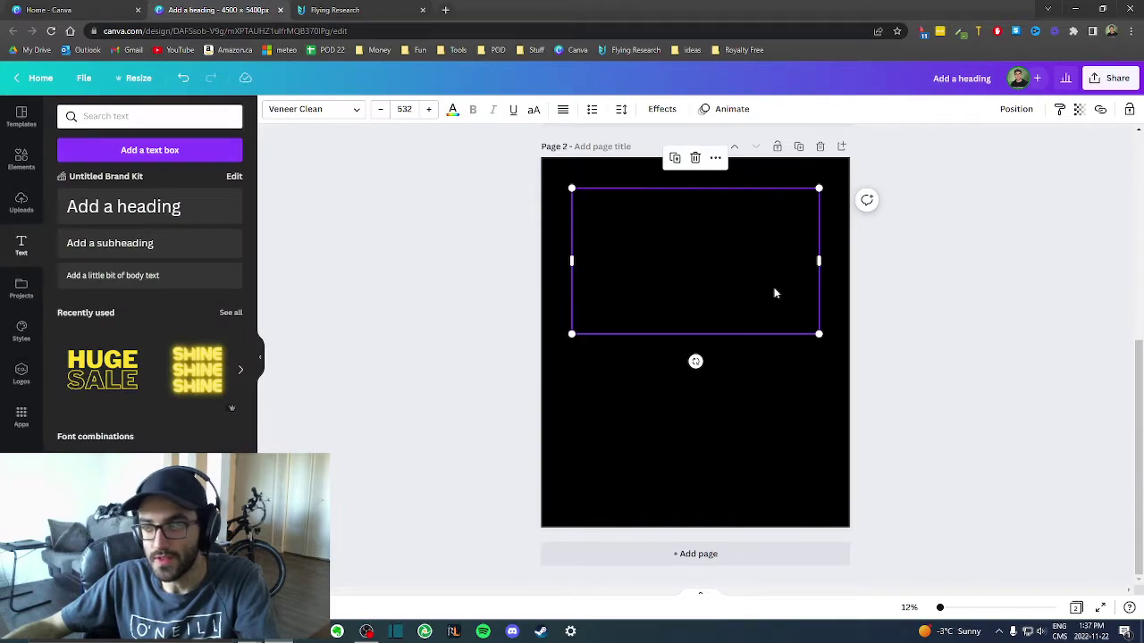
left_click(452, 111)
left_click(139, 183)
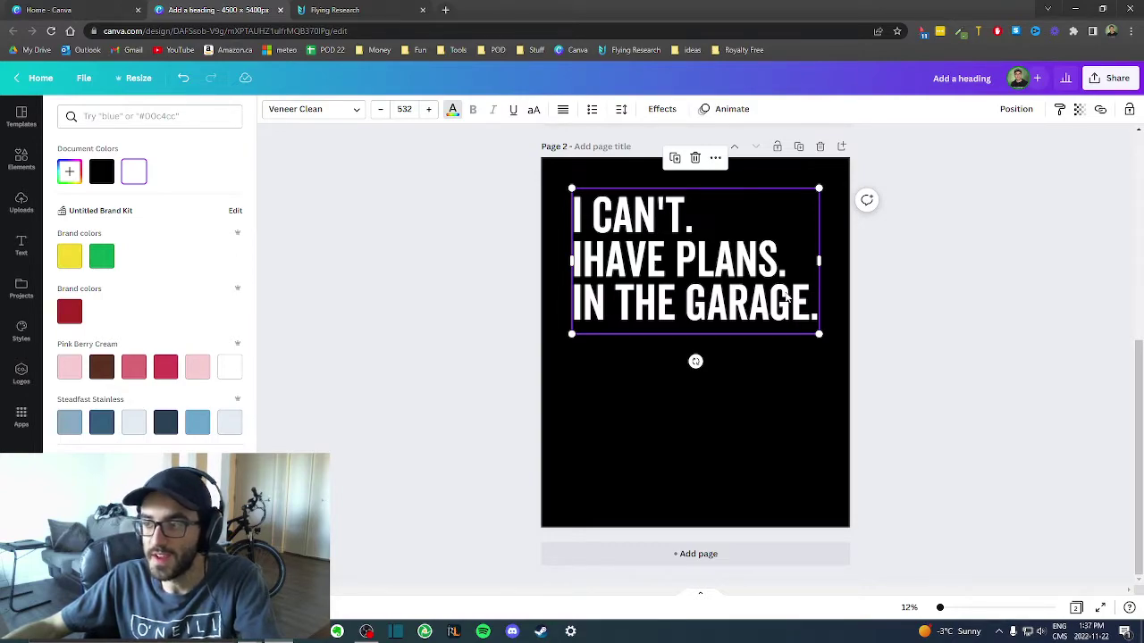
key("Escape")
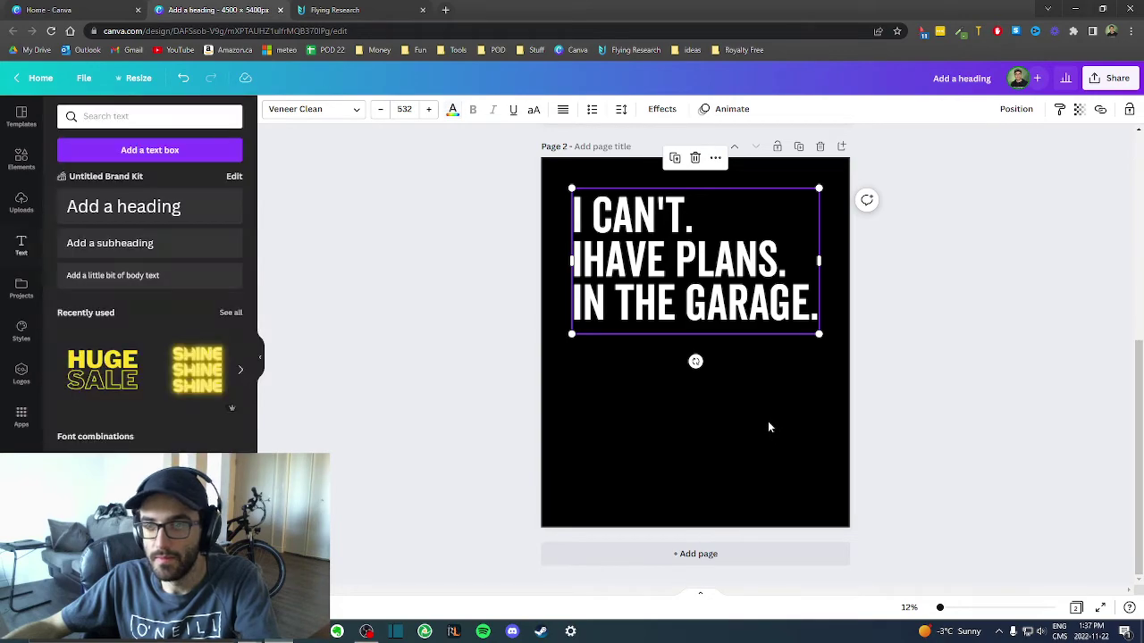
Compare the black-text version on page 1 with the white-text version on page 2
scroll(786, 357, "up", 3)
scroll(786, 373, "up", 1)
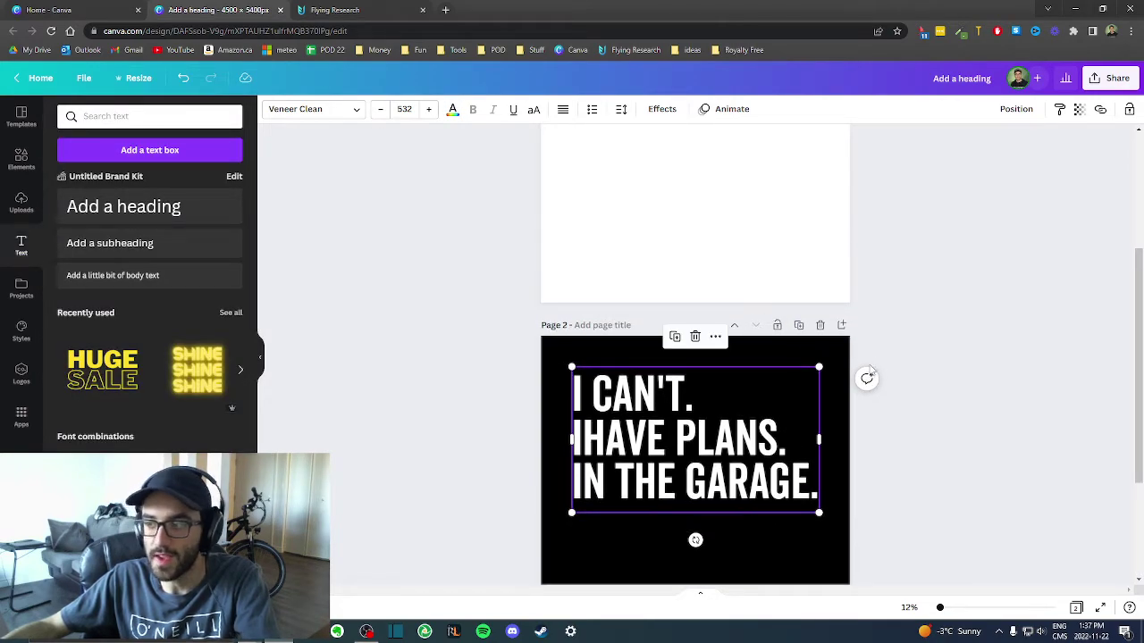
scroll(871, 380, "up", 4)
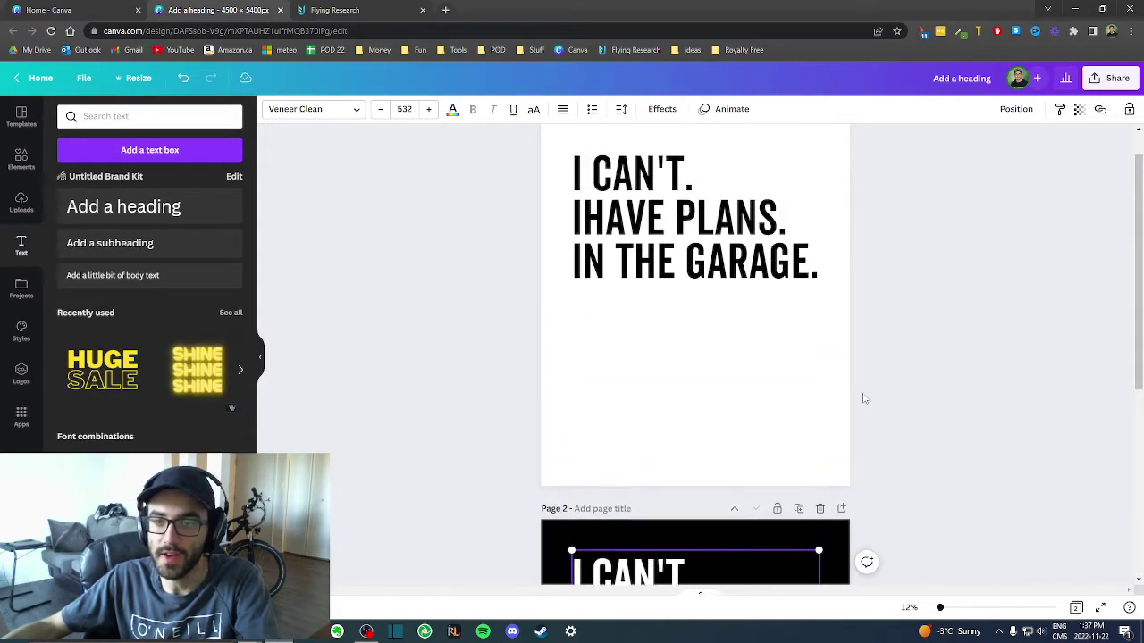
left_click(772, 403)
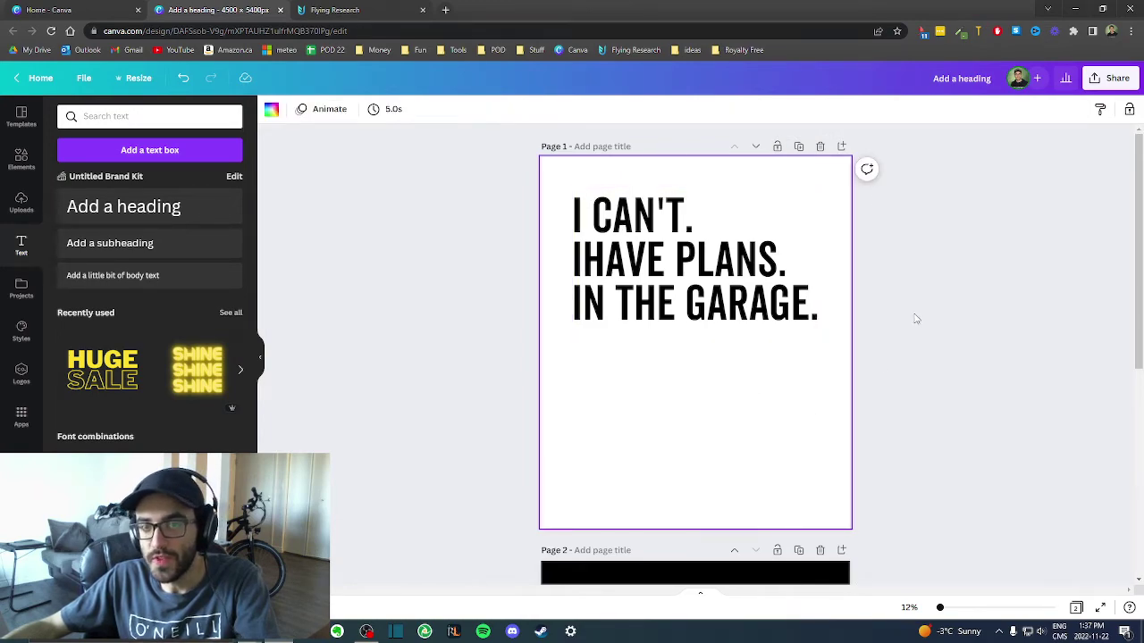
scroll(703, 460, "down", 5)
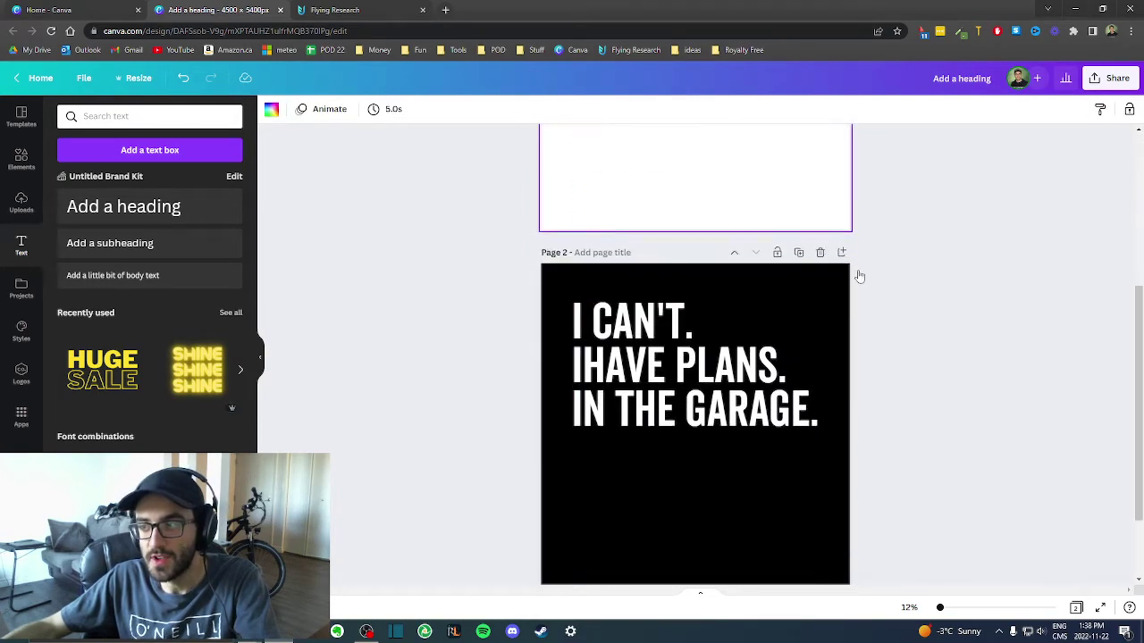
scroll(927, 503, "up", 4)
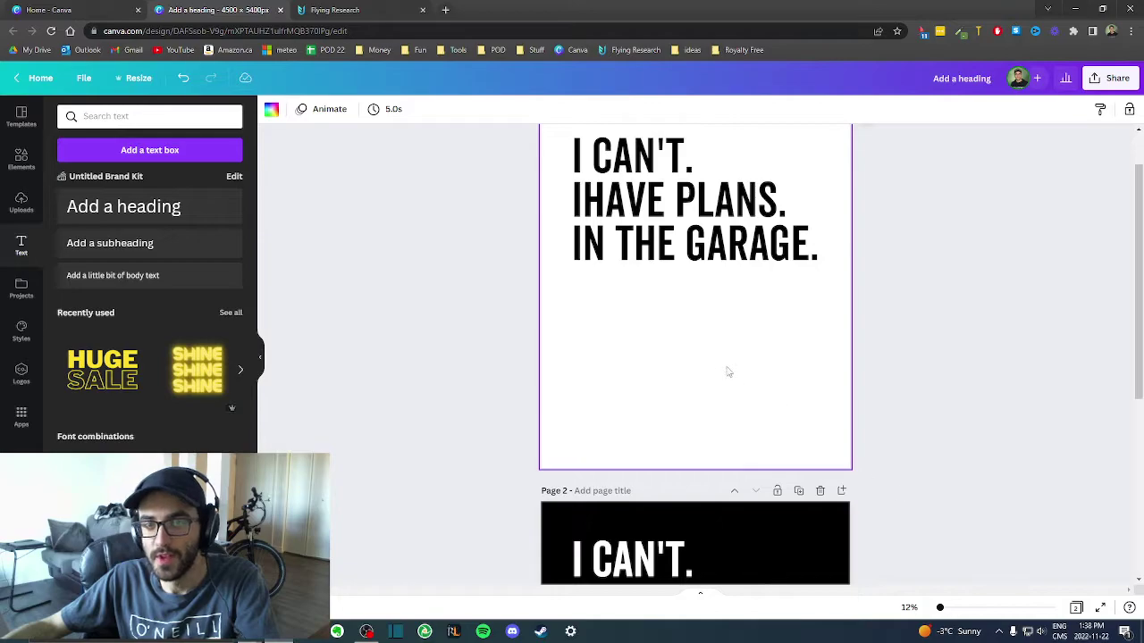
scroll(715, 370, "up", 1)
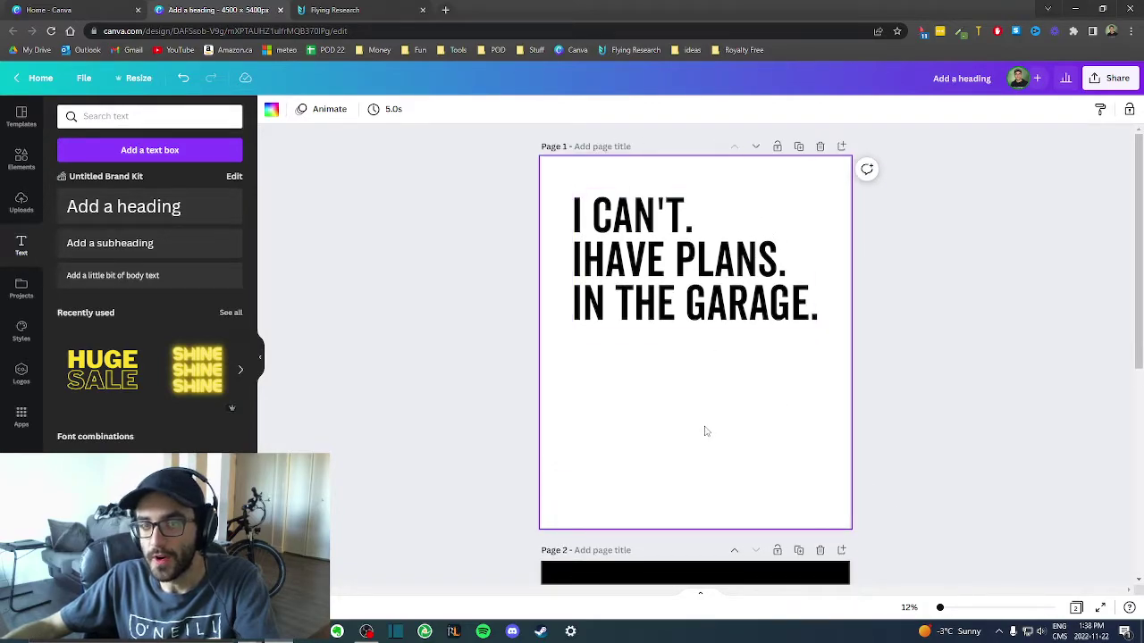
left_click(697, 307)
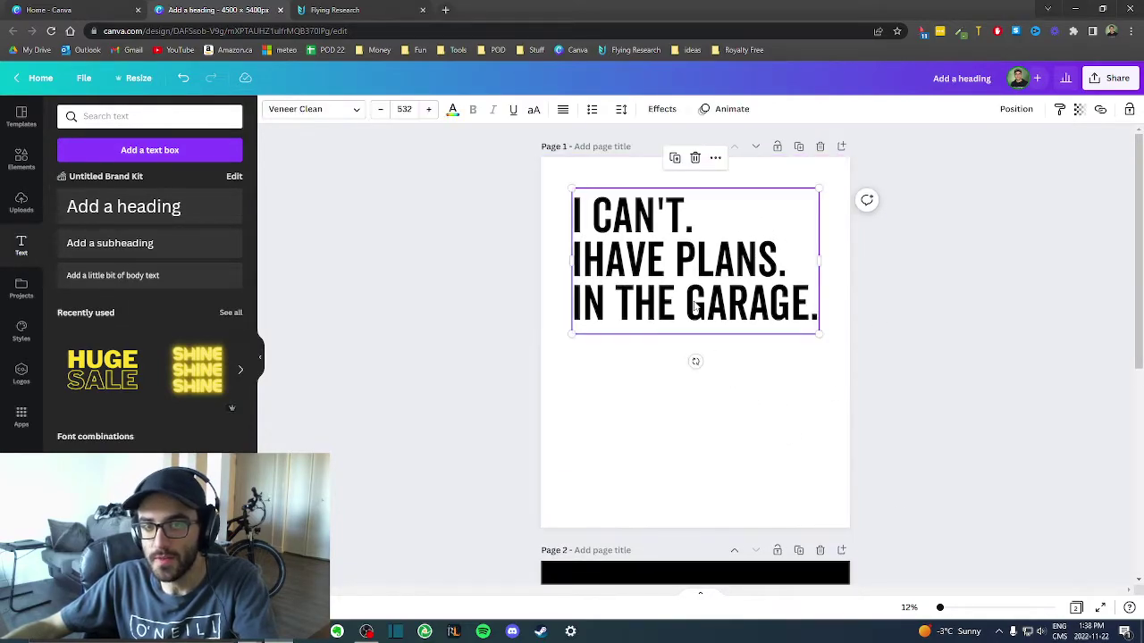
scroll(722, 276, "down", 5)
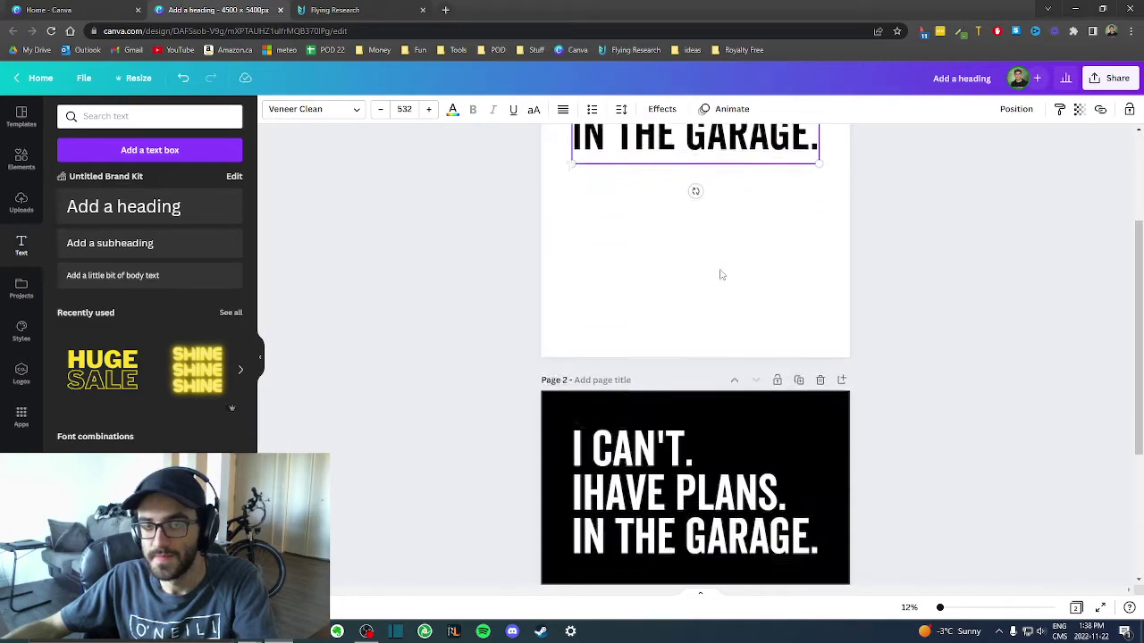
left_click(729, 534)
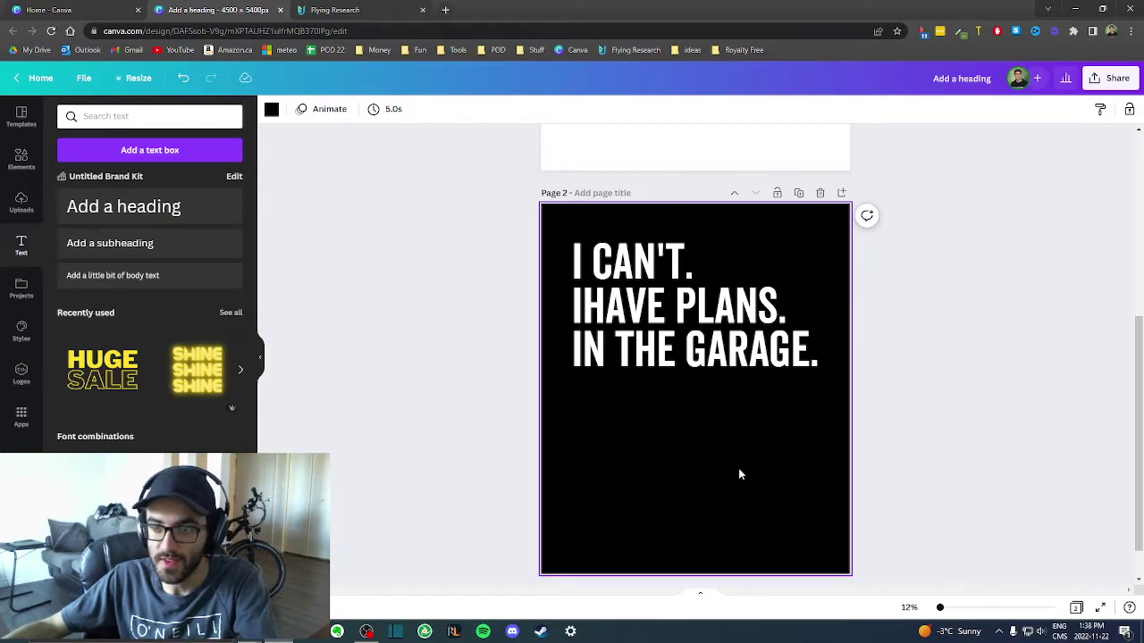
left_click(741, 344)
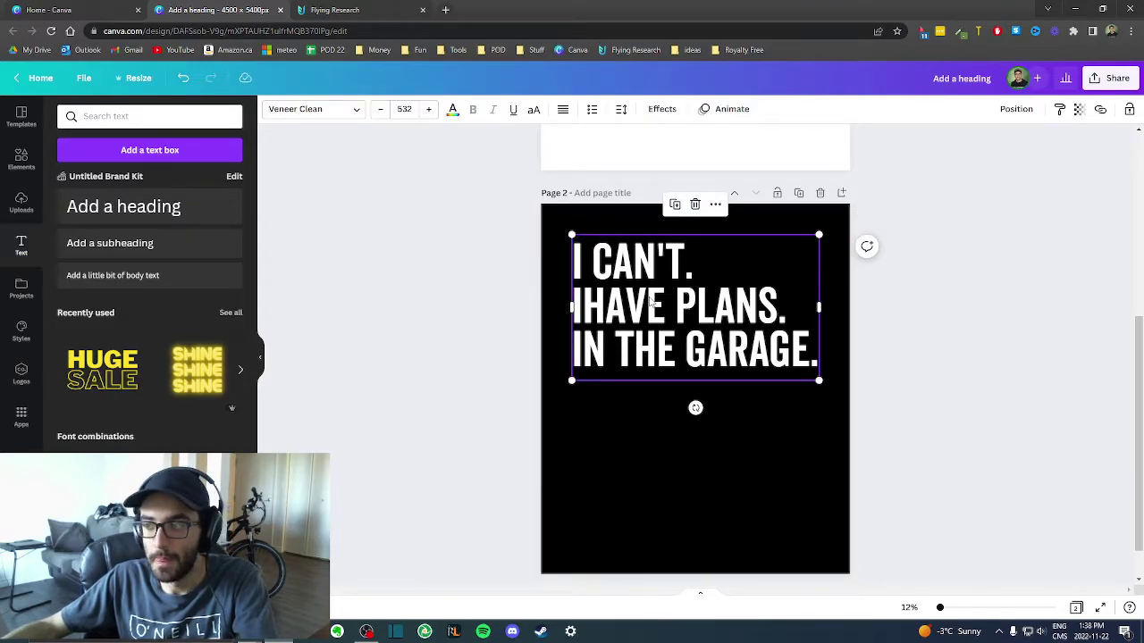
scroll(652, 304, "up", 5)
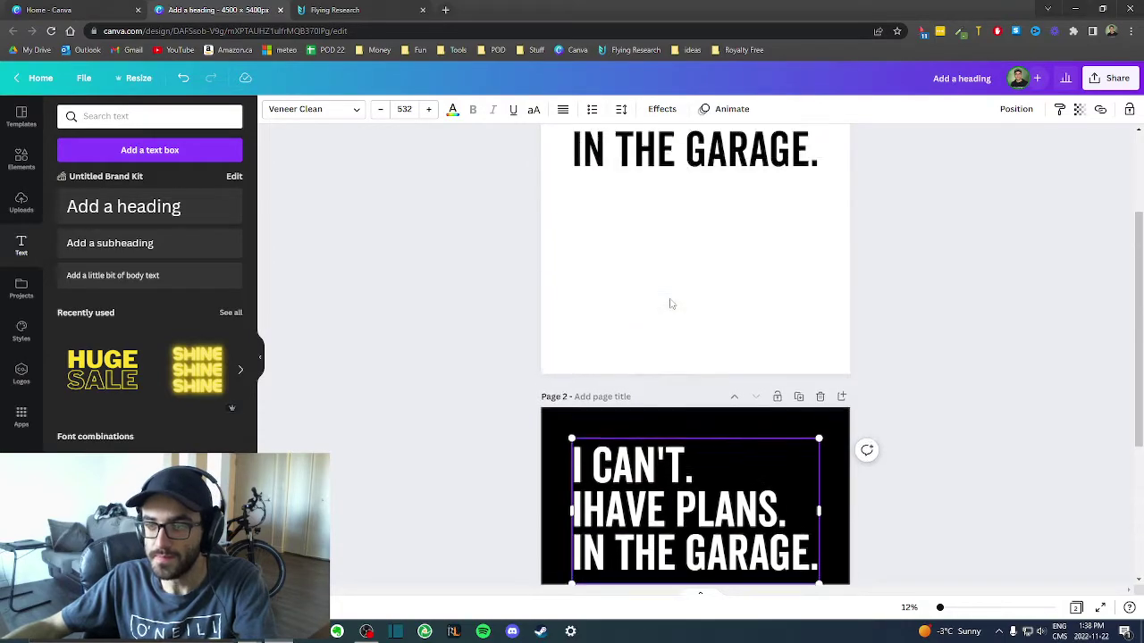
Review the layout and contrast of the black-text page and the white-text page
left_click(634, 403)
scroll(693, 293, "down", 5)
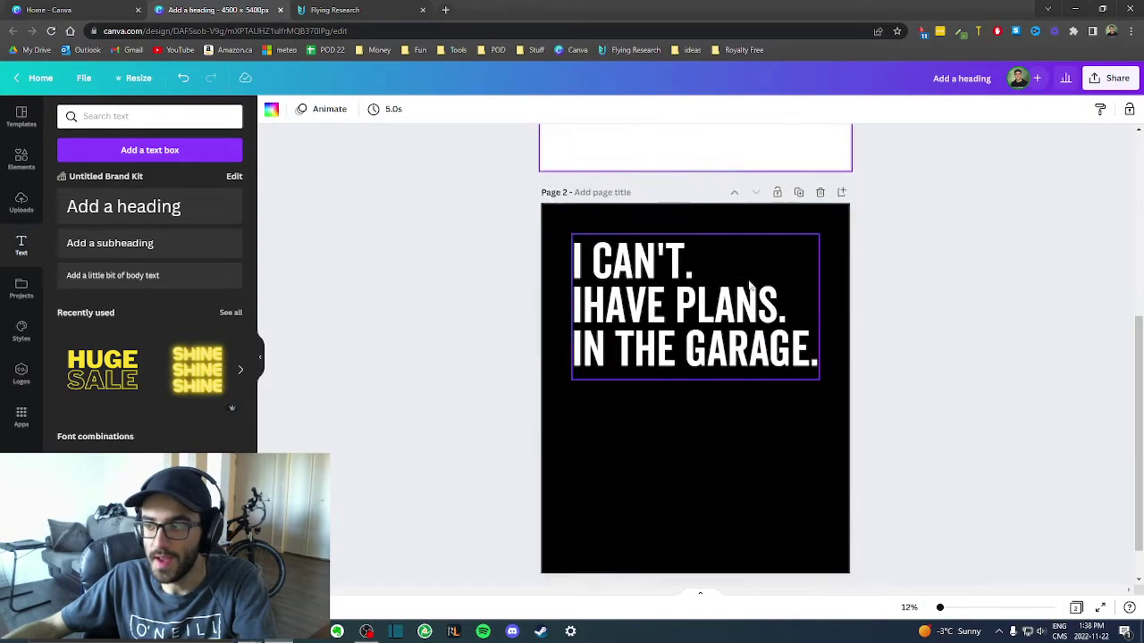
scroll(769, 384, "up", 2)
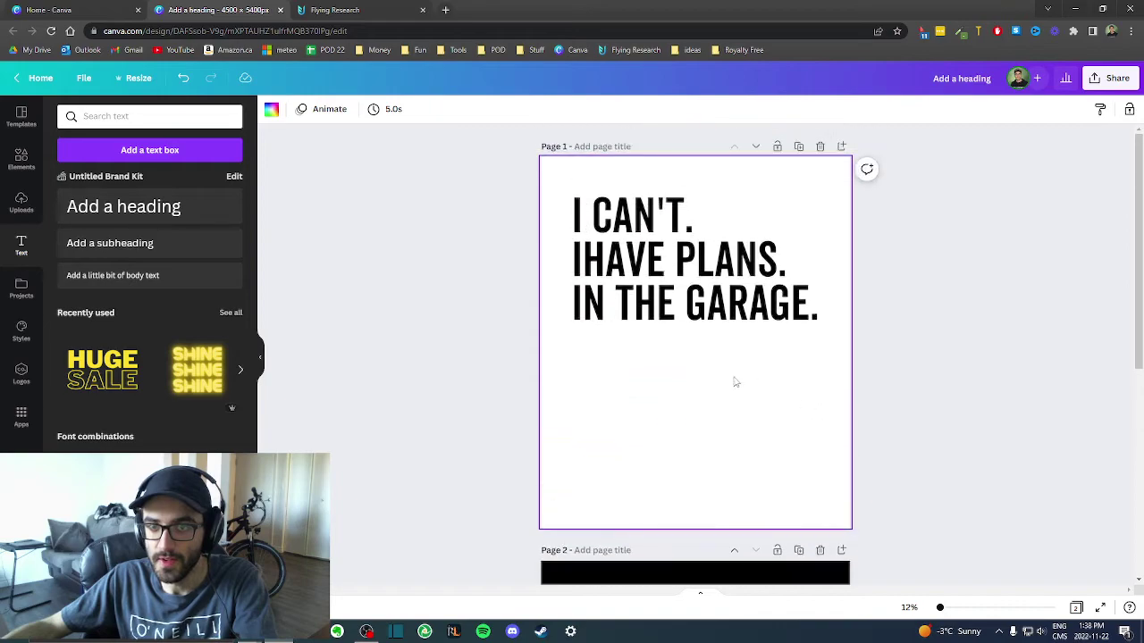
scroll(742, 429, "down", 4)
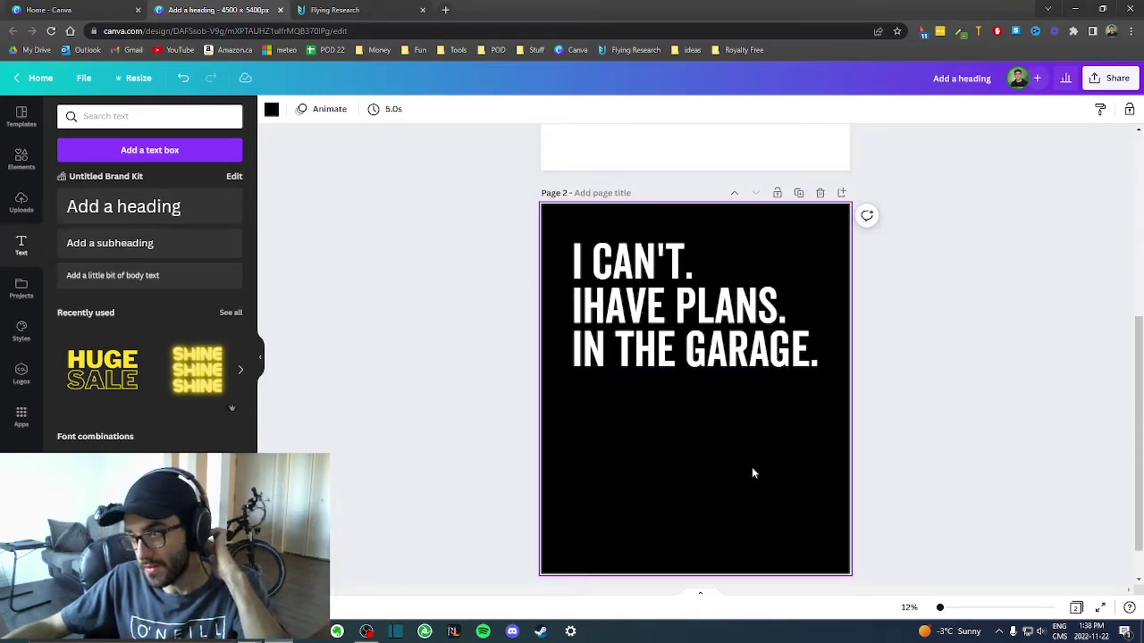
scroll(751, 470, "up", 4)
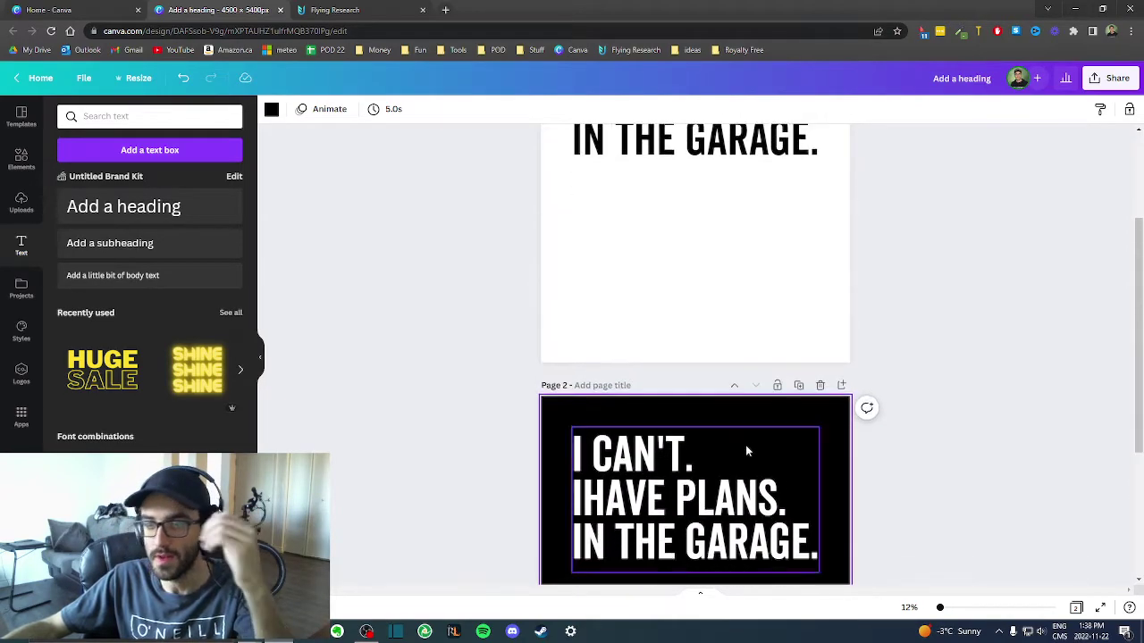
scroll(748, 460, "down", 3)
left_click(739, 193)
left_click(732, 529)
scroll(706, 357, "up", 2)
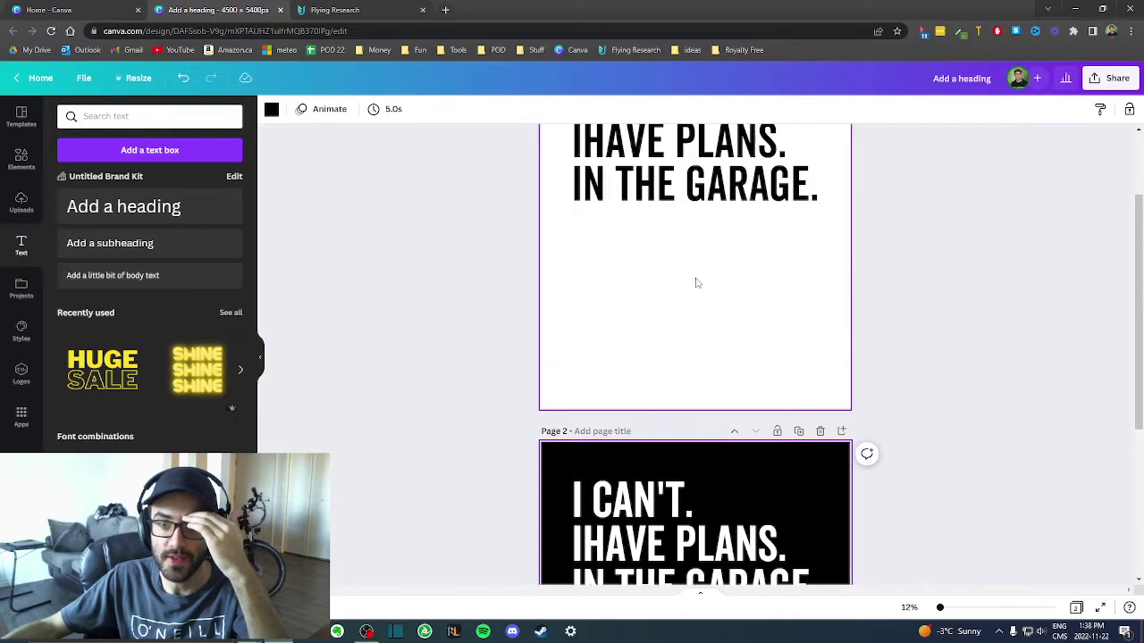
Replace page 2 with a fresh duplicate of page 1 and set the duplicate's background to black
left_click(822, 432)
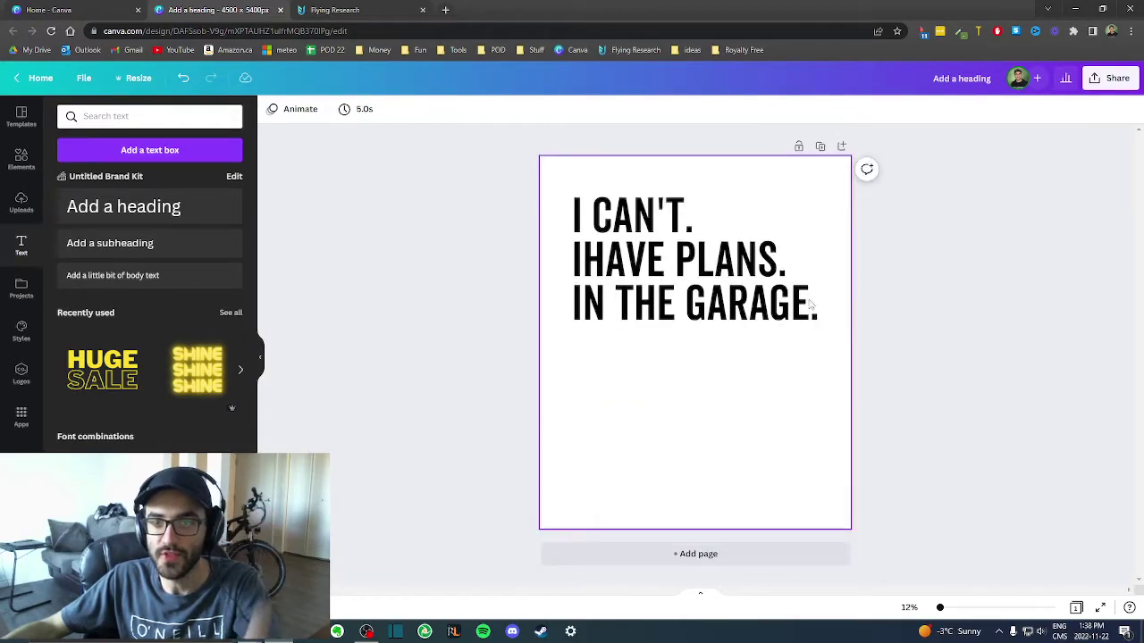
left_click(820, 148)
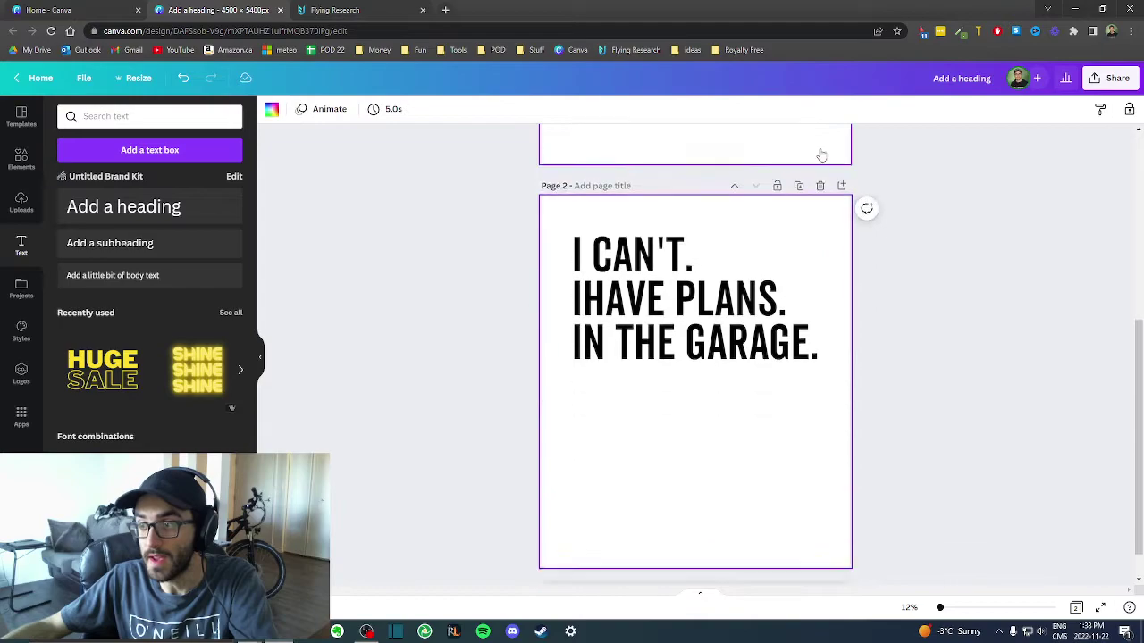
left_click(271, 109)
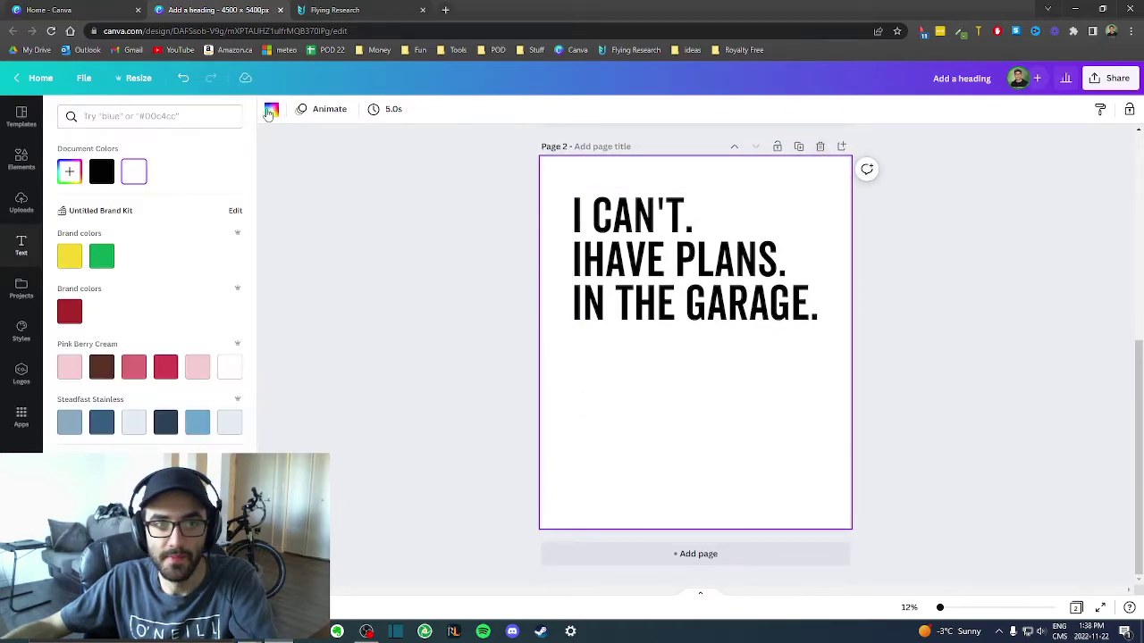
left_click(101, 171)
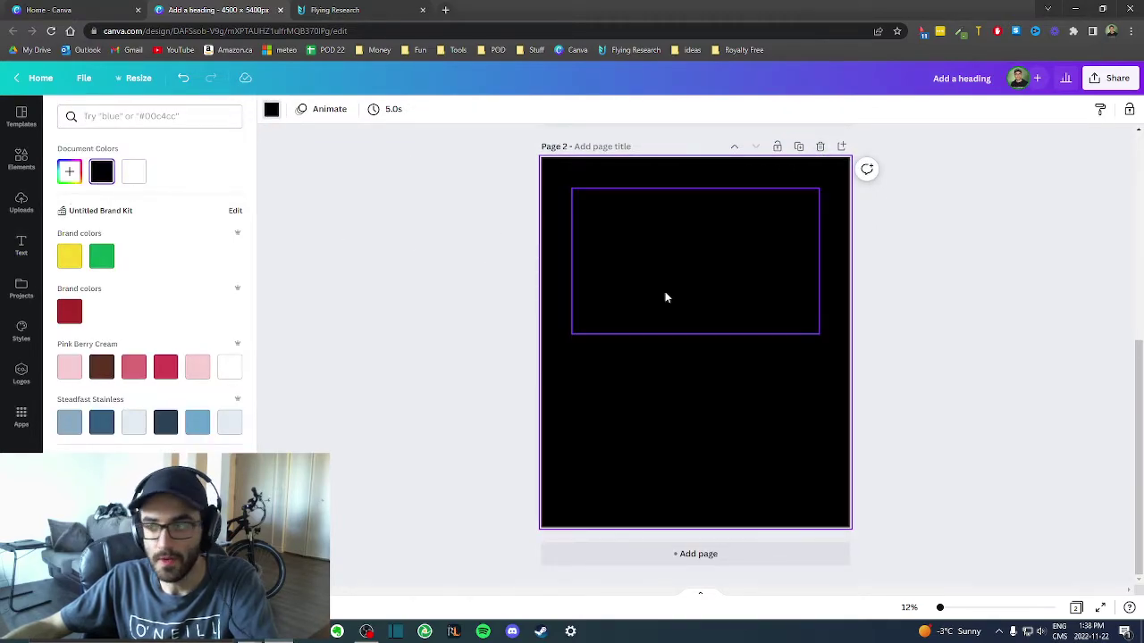
Change the text colour of the hidden heading on the black page to white
left_click(664, 298)
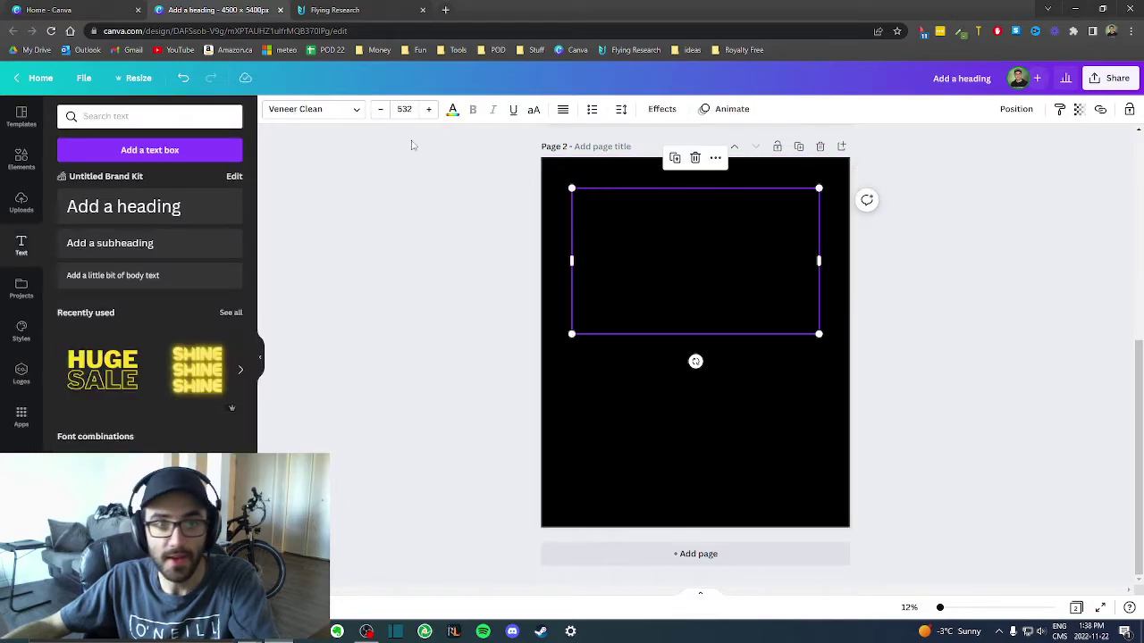
left_click(452, 109)
left_click(134, 173)
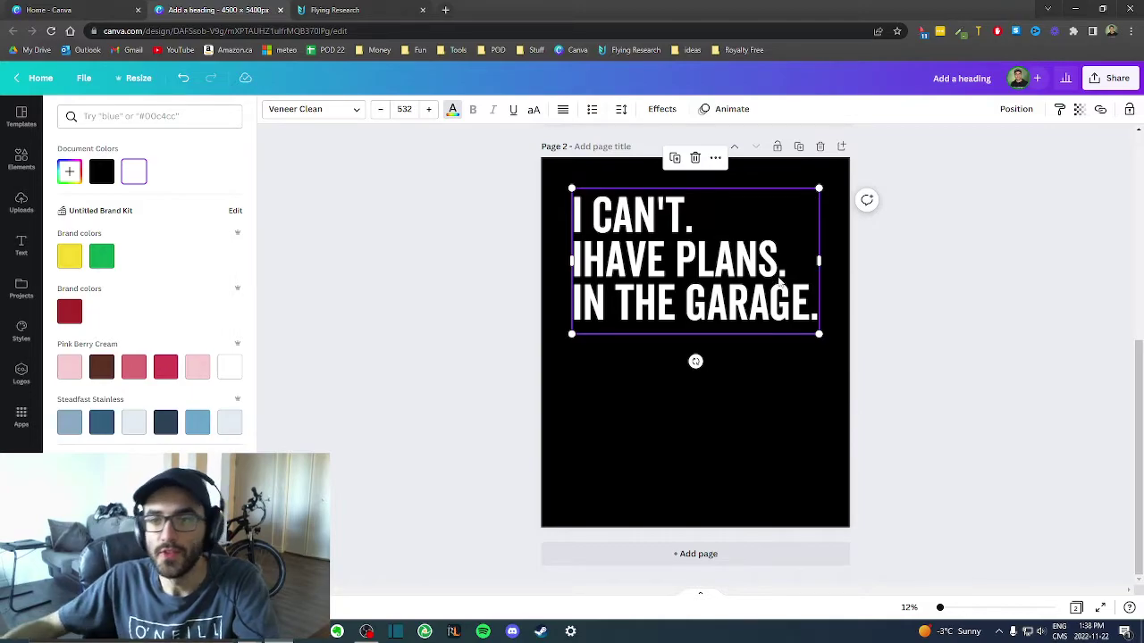
Check the black-text page against the garage shirt in Flying Research's best sellers, and return to the Canva design
scroll(786, 402, "up", 5)
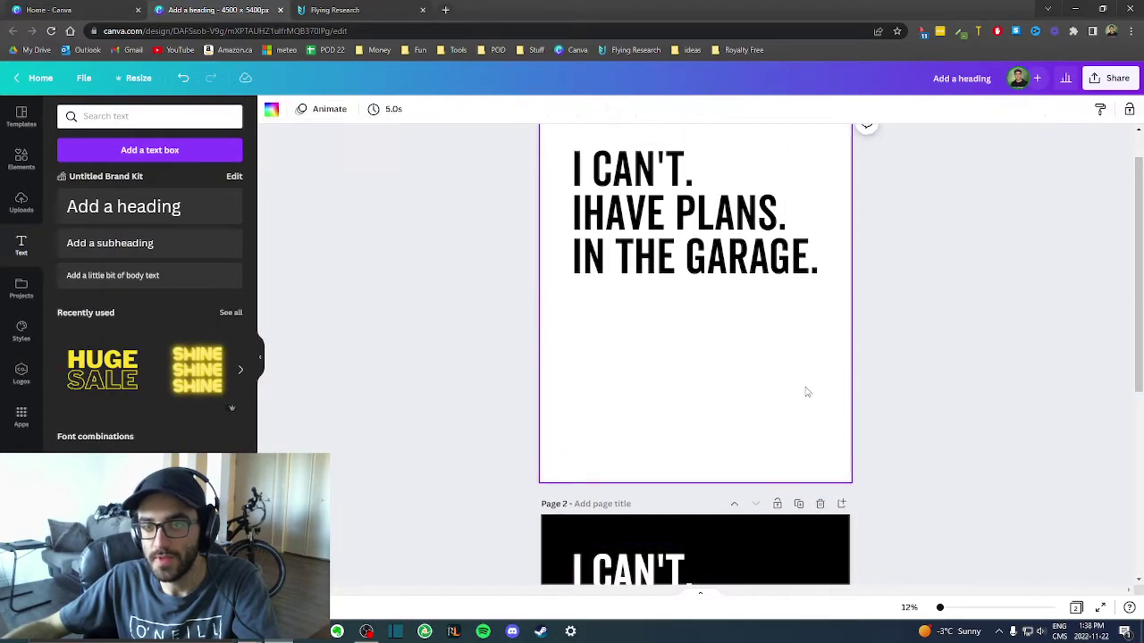
scroll(817, 388, "up", 1)
left_click(335, 9)
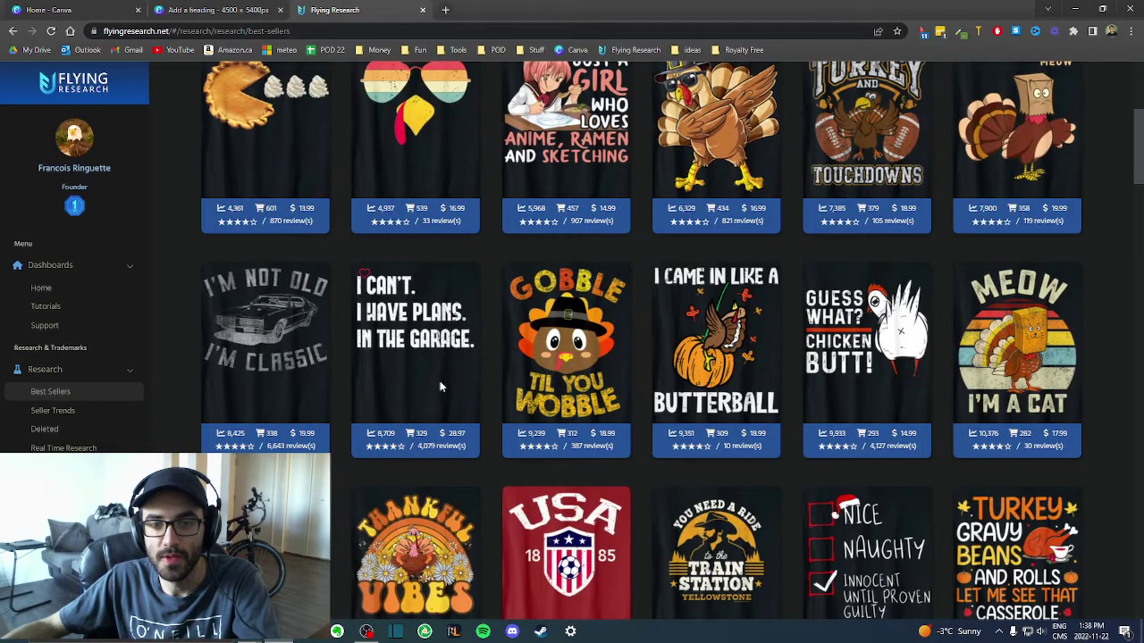
left_click(243, 9)
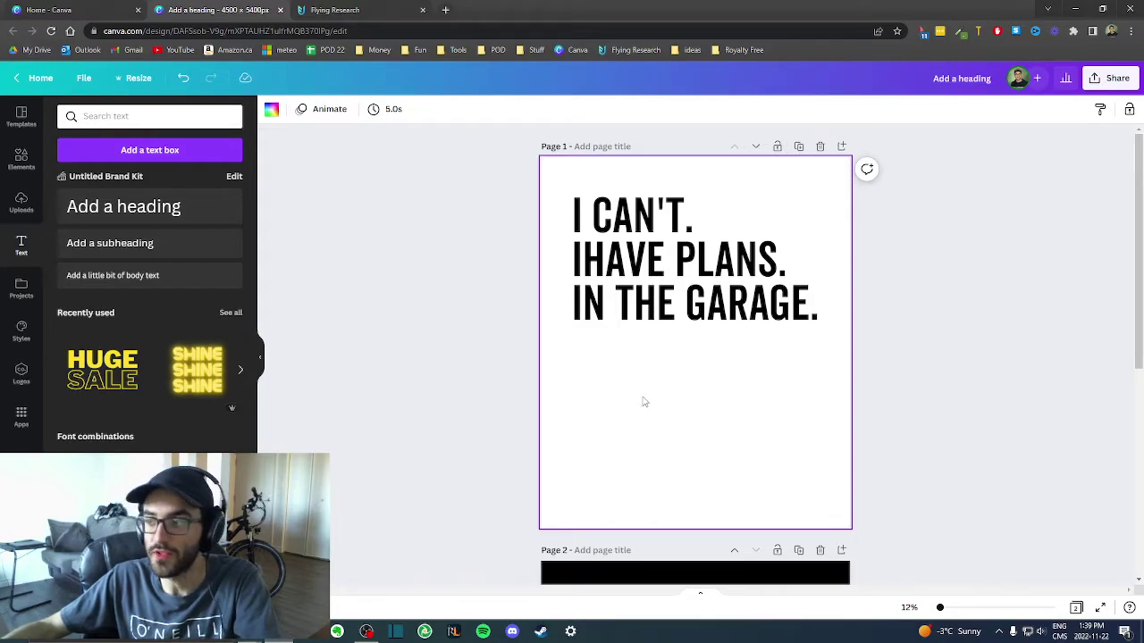
Download all pages of the design as PNG at 4,500 x 5,400 px with a transparent background
left_click(1105, 82)
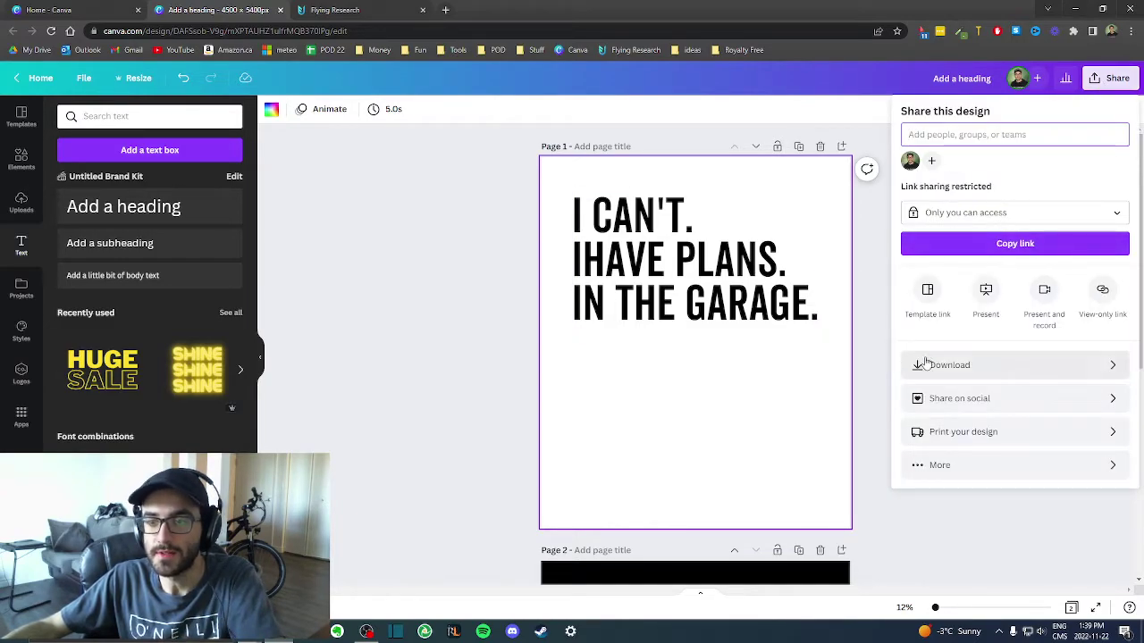
left_click(958, 365)
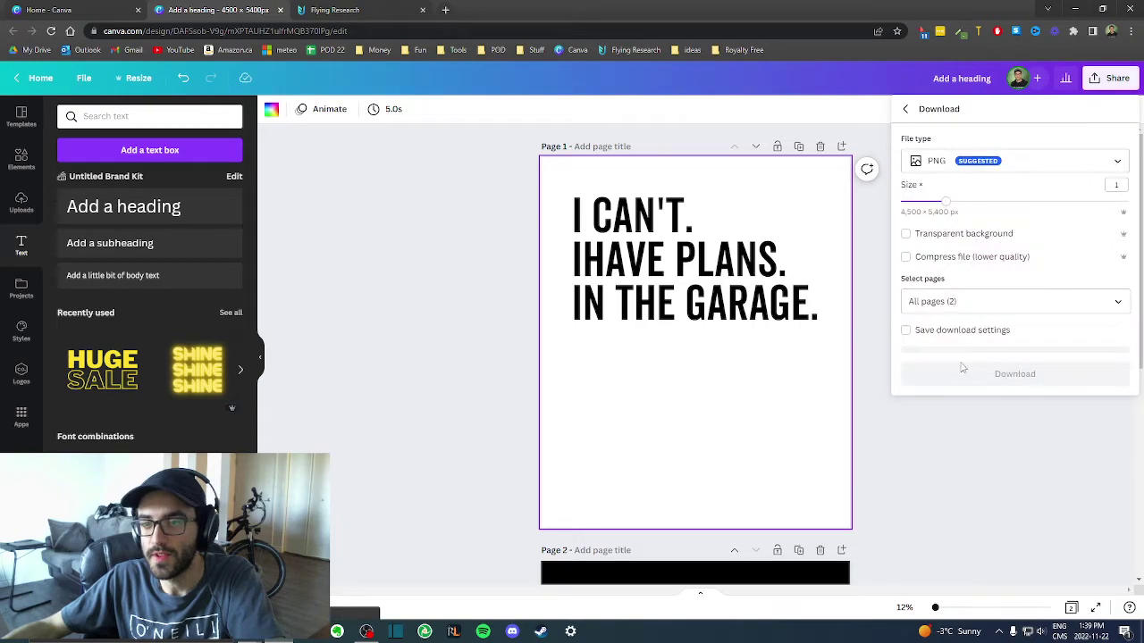
left_click(1007, 166)
left_click(1007, 233)
left_click(999, 235)
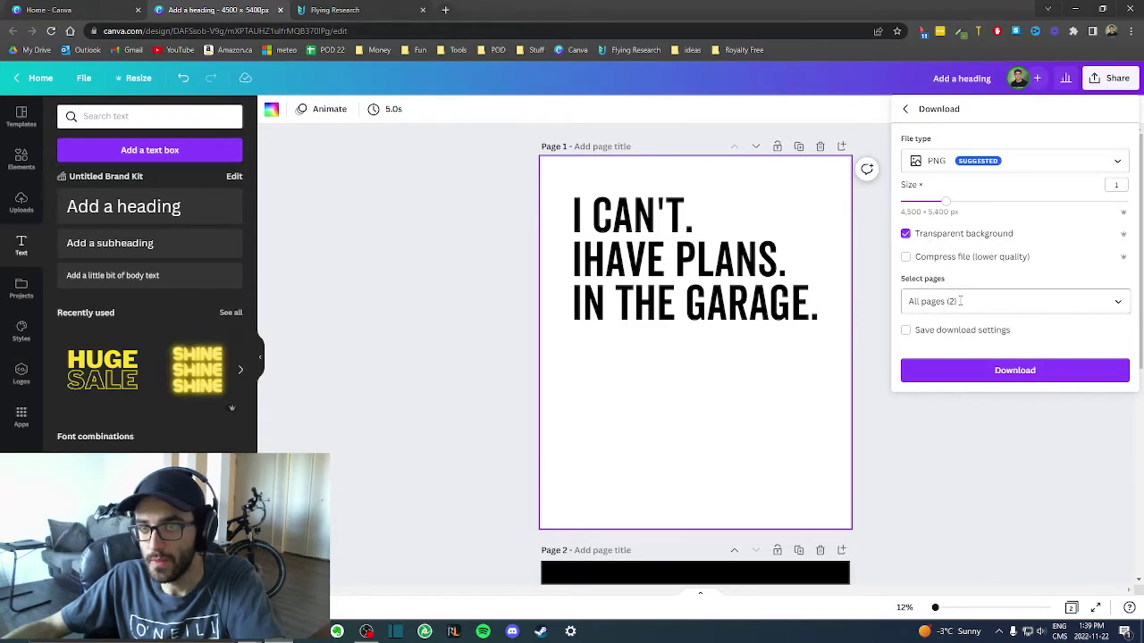
left_click(992, 374)
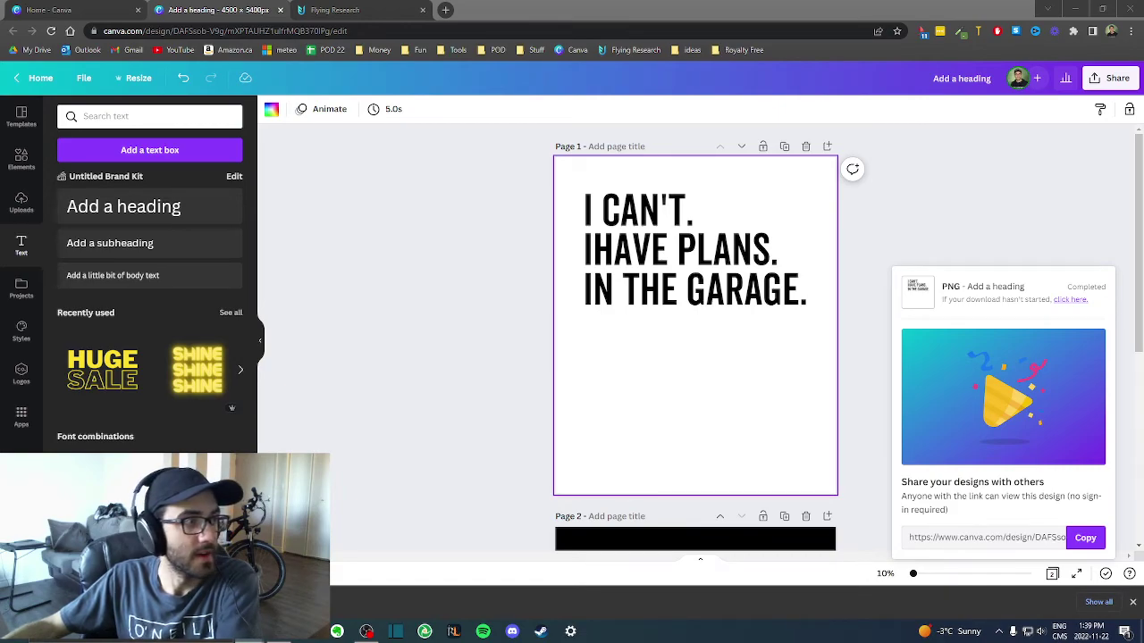
In the Downloads folder in File Explorer, extract "Add a heading.zip" in place with 7-Zip and delete the archive
left_click_drag(2, 299, 575, 1)
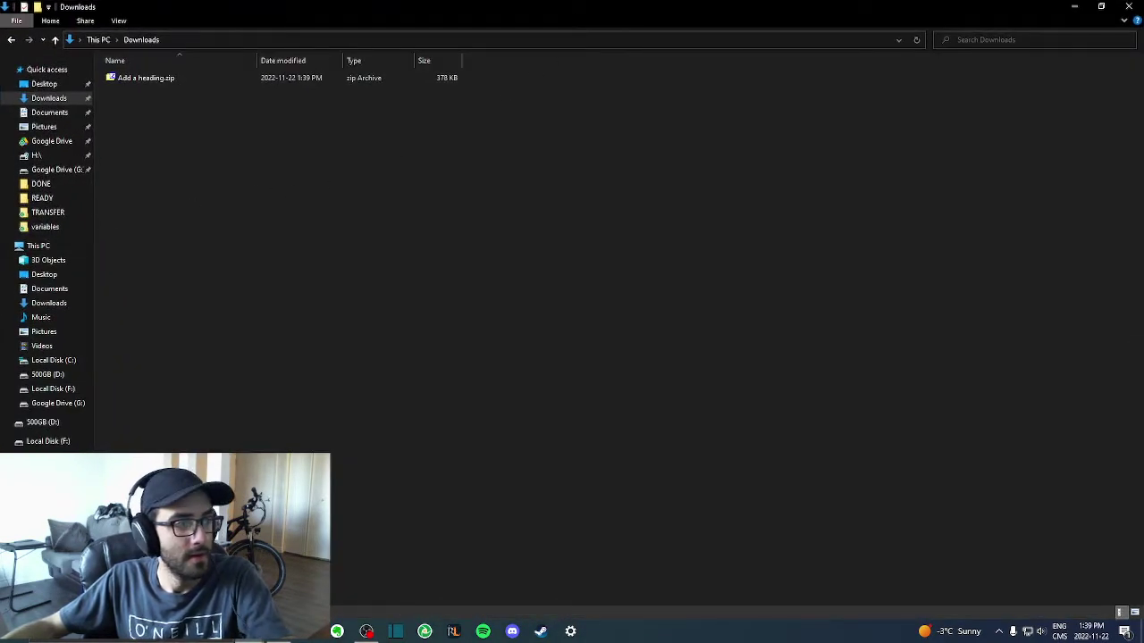
right_click(158, 82)
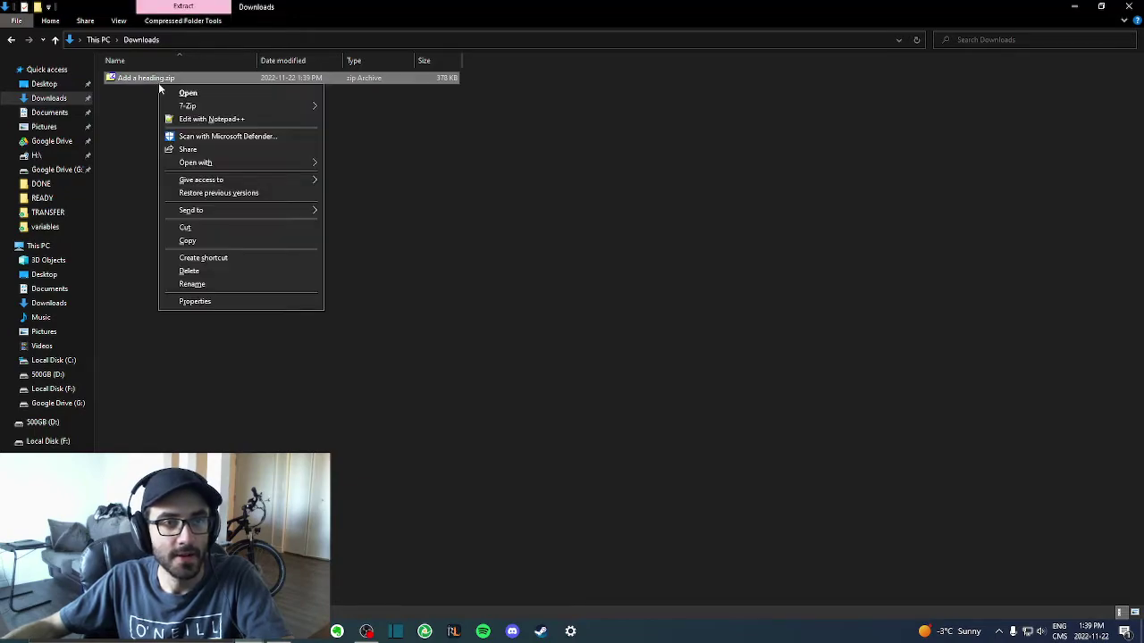
mouse_move(268, 106)
left_click(366, 146)
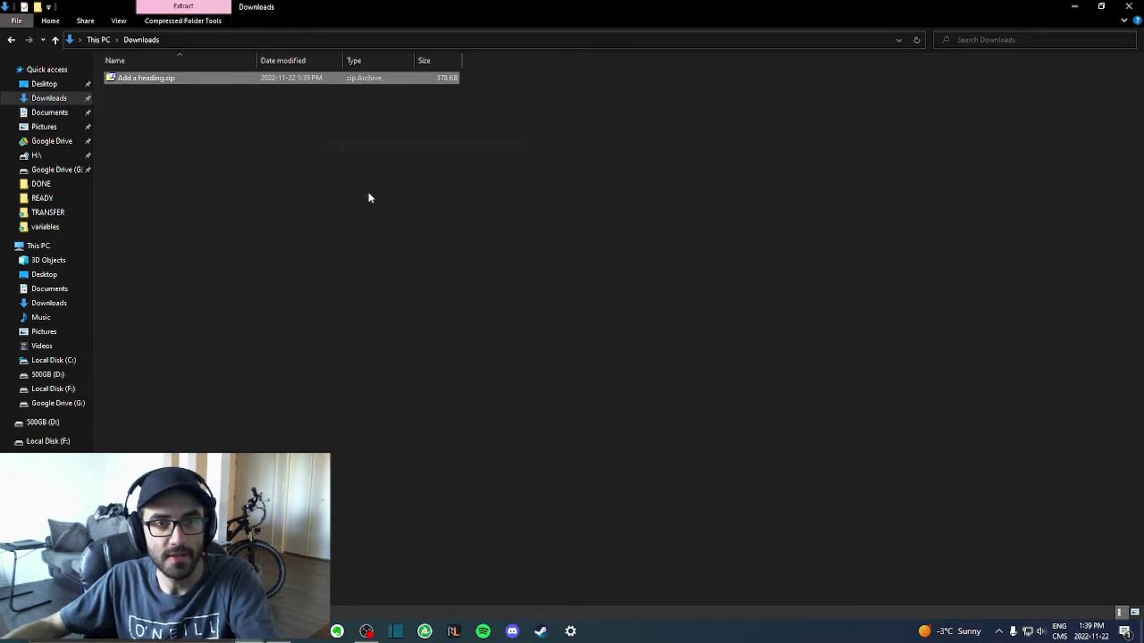
key("Delete")
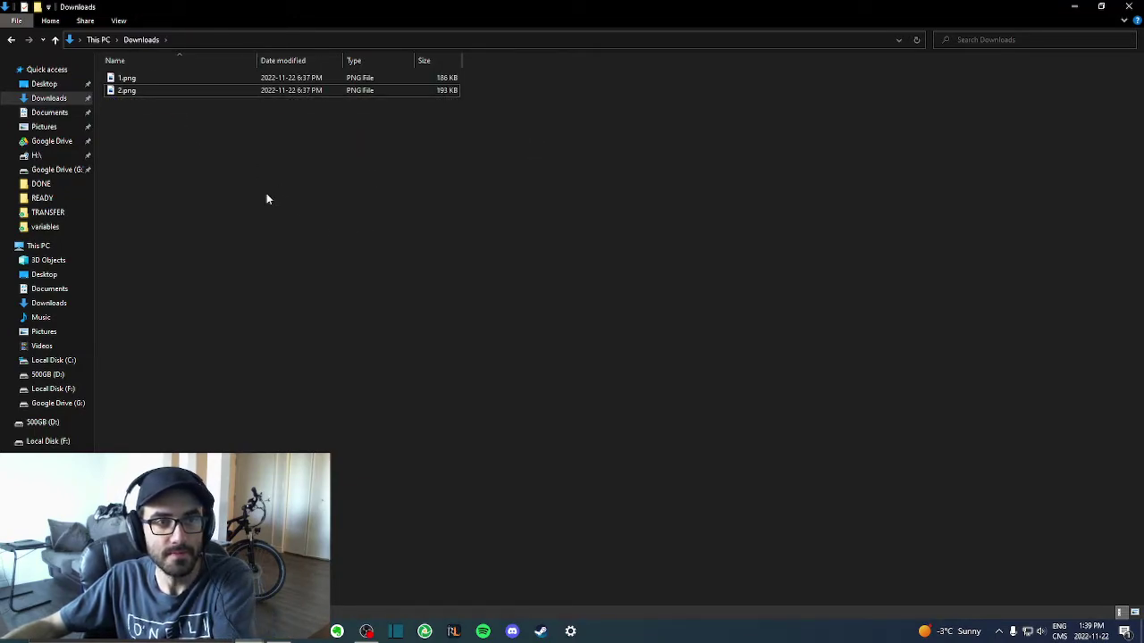
Open 1.png in the image viewer and go on to 2.png to inspect the exported transparent designs
double_click(132, 79)
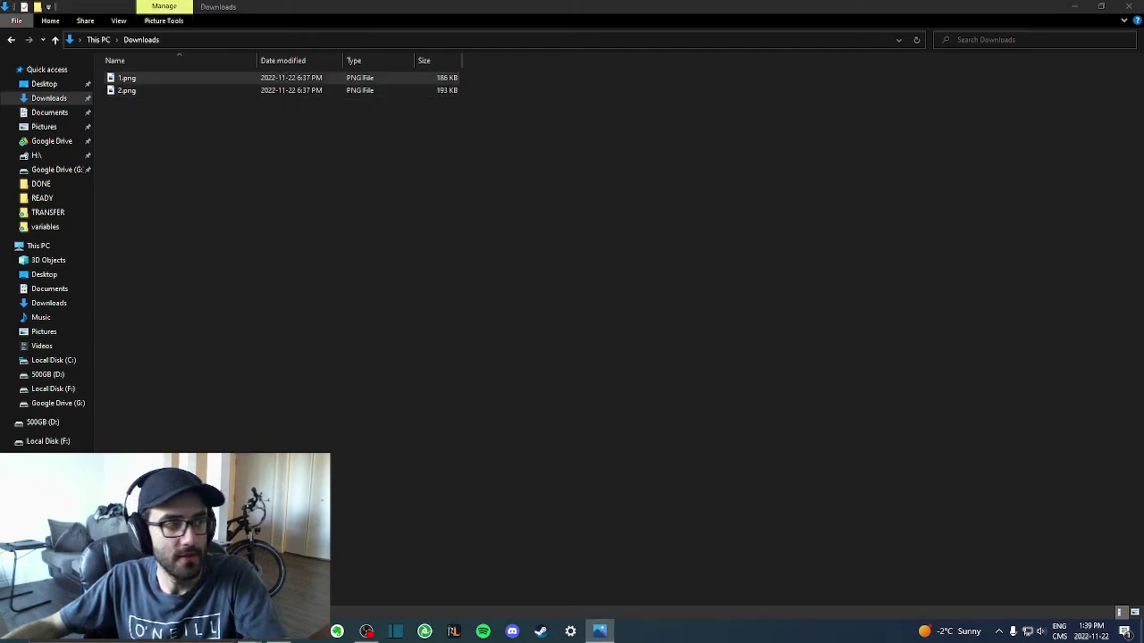
left_click(910, 345)
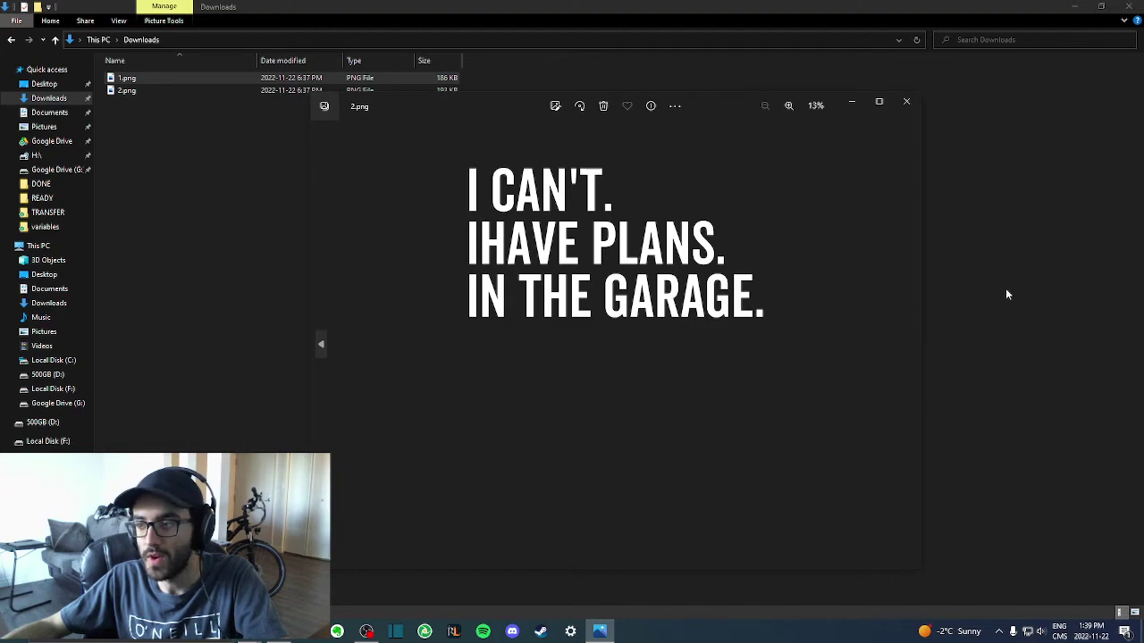